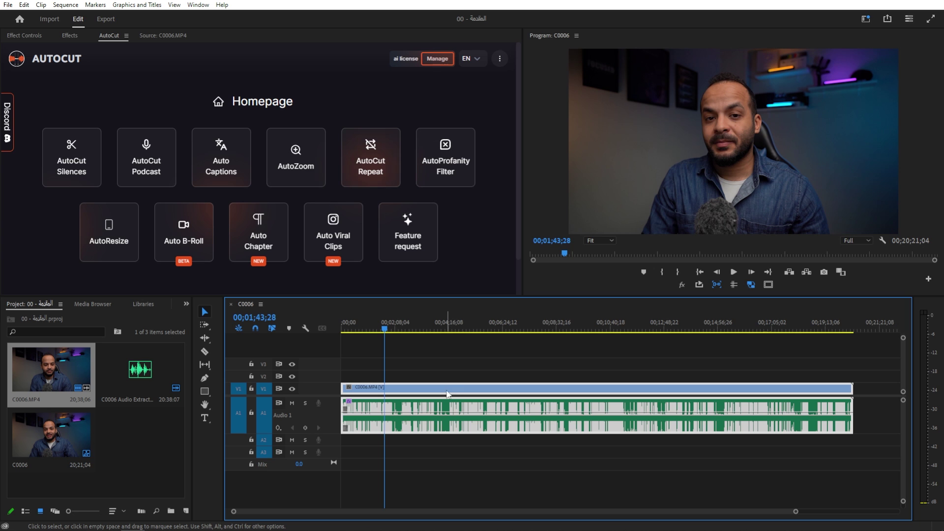
Step: Select the C0006.MP4 video clip together with its audio in the timeline
{"action": "scroll", "coordinate": [447, 394], "scroll_direction": "up", "scroll_amount": 3}
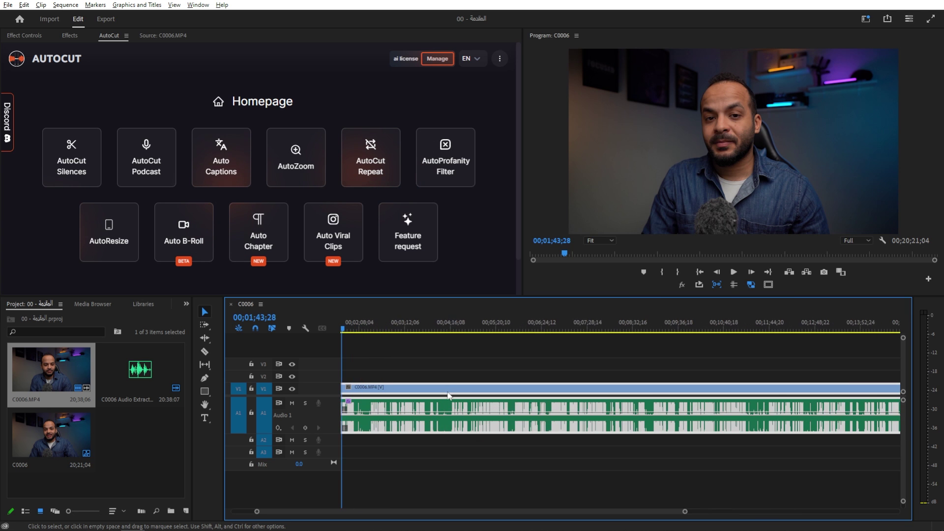
{"action": "scroll", "coordinate": [458, 391], "scroll_direction": "down", "scroll_amount": 2}
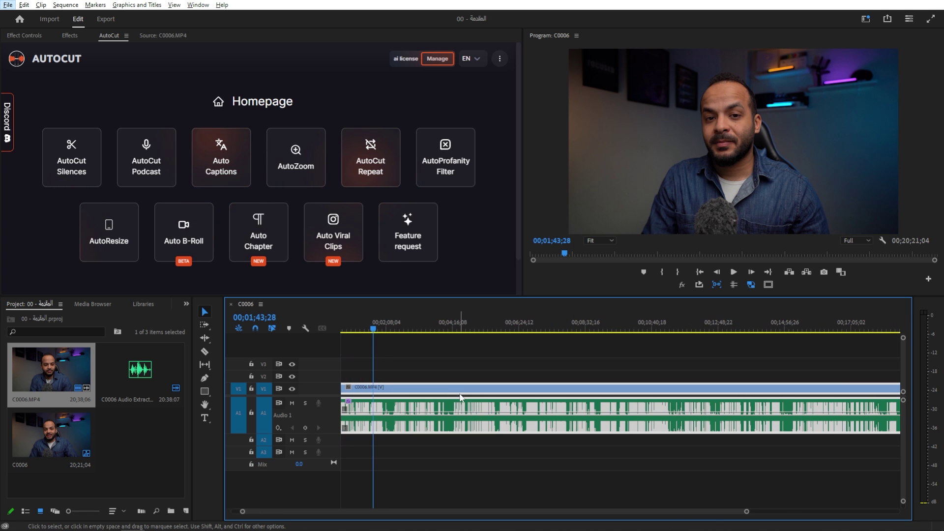
{"action": "scroll", "coordinate": [461, 398], "scroll_direction": "down", "scroll_amount": 1}
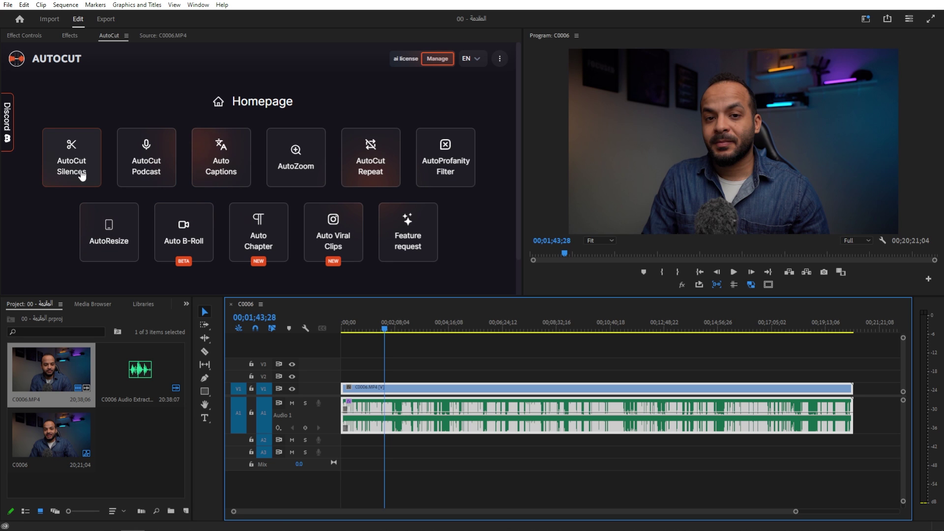
{"action": "left_click_drag", "start_coordinate": [630, 359], "coordinate": [512, 405]}
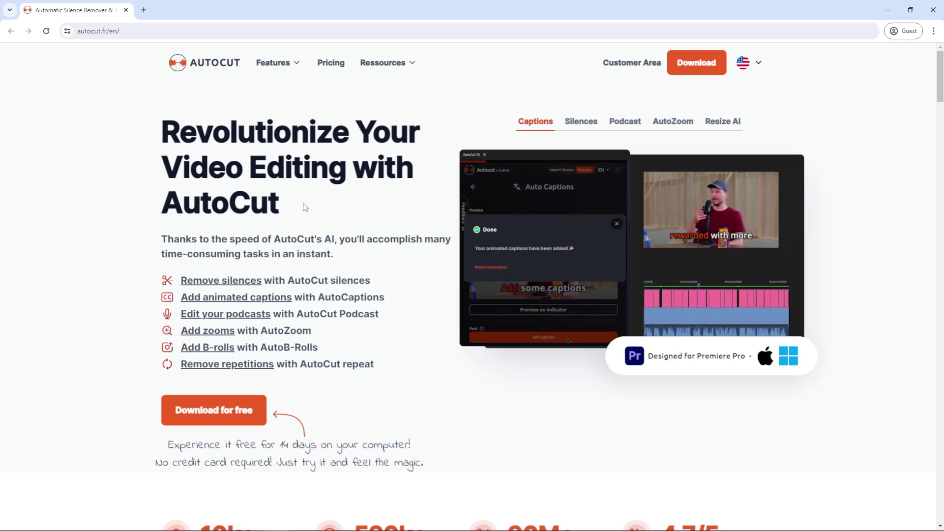
Step: Switch to the AutoCut website in the browser and examine the monthly pricing of the Basic and AI plans
{"action": "scroll", "coordinate": [300, 202], "scroll_direction": "down", "scroll_amount": 1}
{"action": "scroll", "coordinate": [297, 202], "scroll_direction": "up", "scroll_amount": 1}
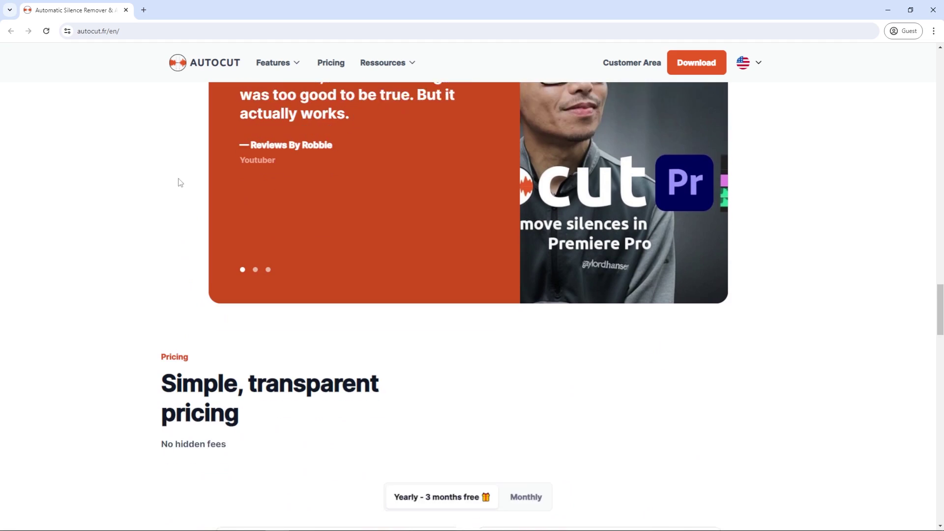
{"action": "scroll", "coordinate": [177, 181], "scroll_direction": "down", "scroll_amount": 4}
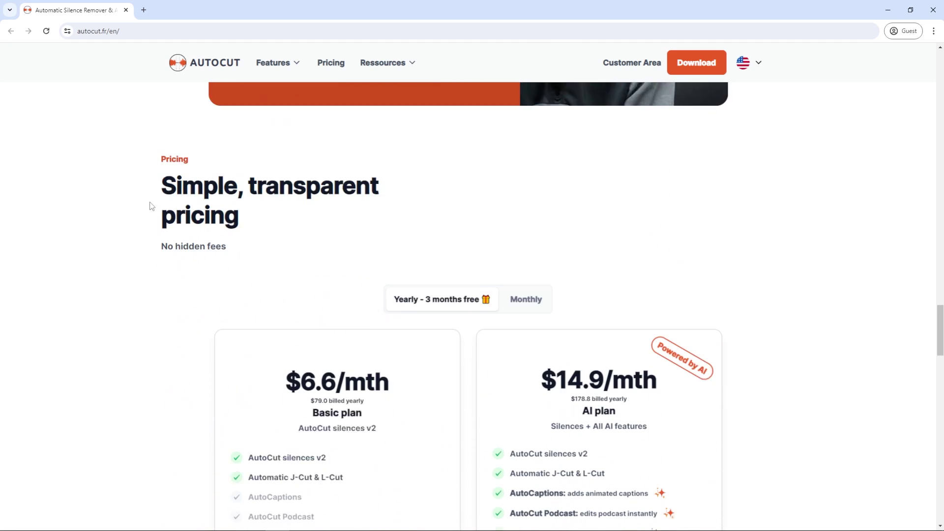
{"action": "scroll", "coordinate": [322, 228], "scroll_direction": "down", "scroll_amount": 2}
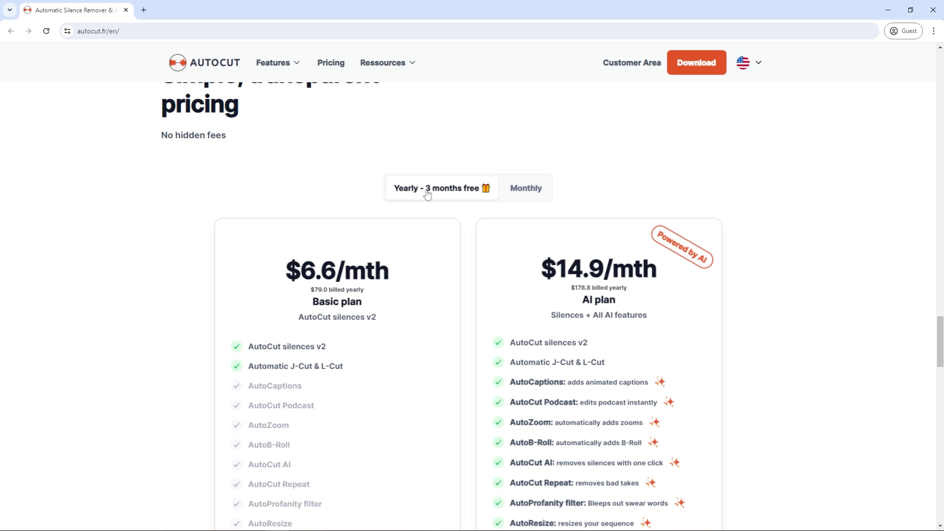
{"action": "scroll", "coordinate": [446, 192], "scroll_direction": "down", "scroll_amount": 1}
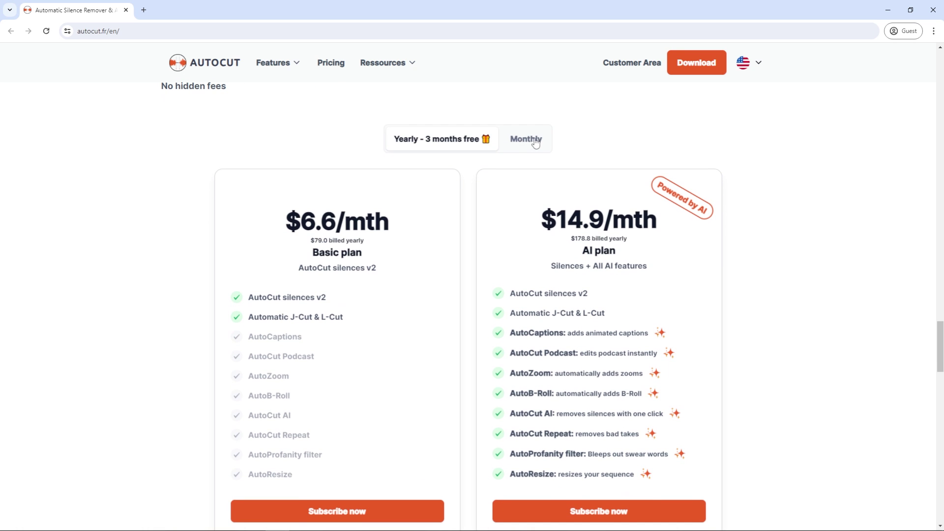
{"action": "left_click", "coordinate": [529, 143]}
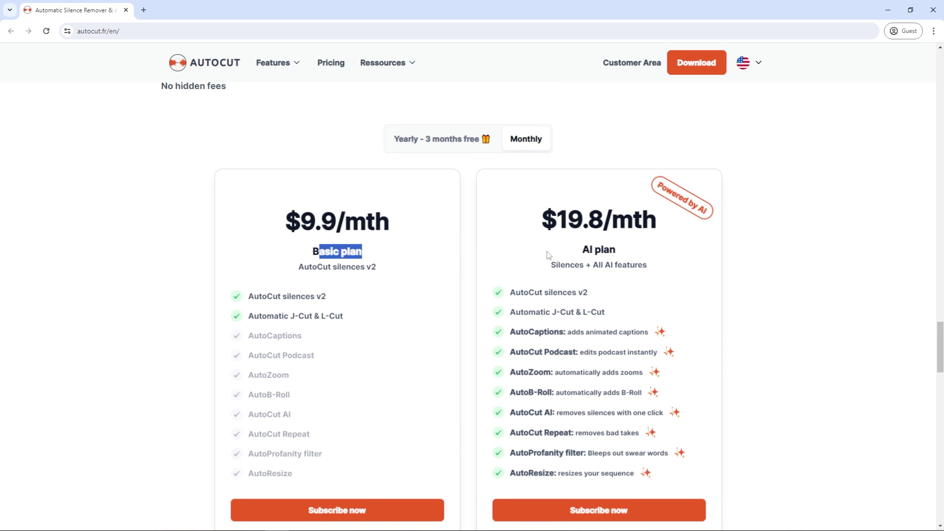
{"action": "left_click_drag", "start_coordinate": [577, 249], "coordinate": [617, 250]}
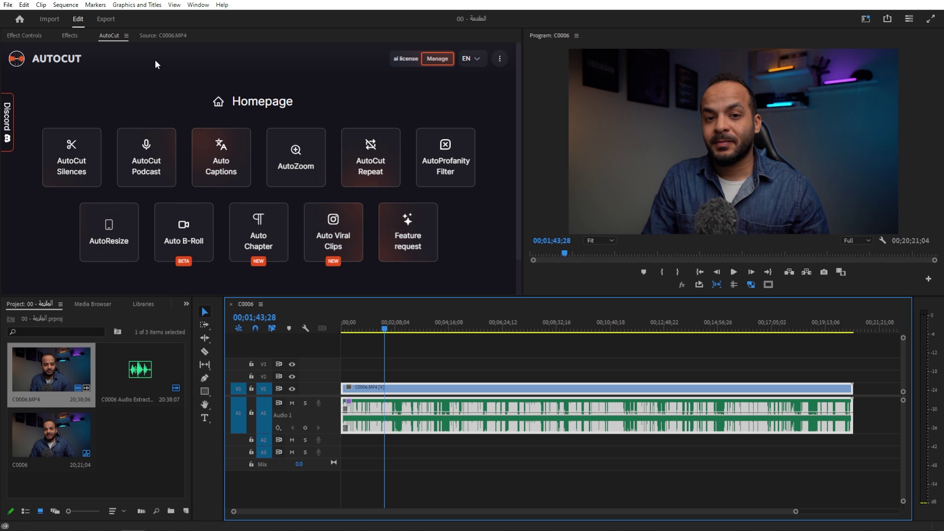
Step: Open the AutoCut extension in Premiere Pro
{"action": "left_click", "coordinate": [197, 5]}
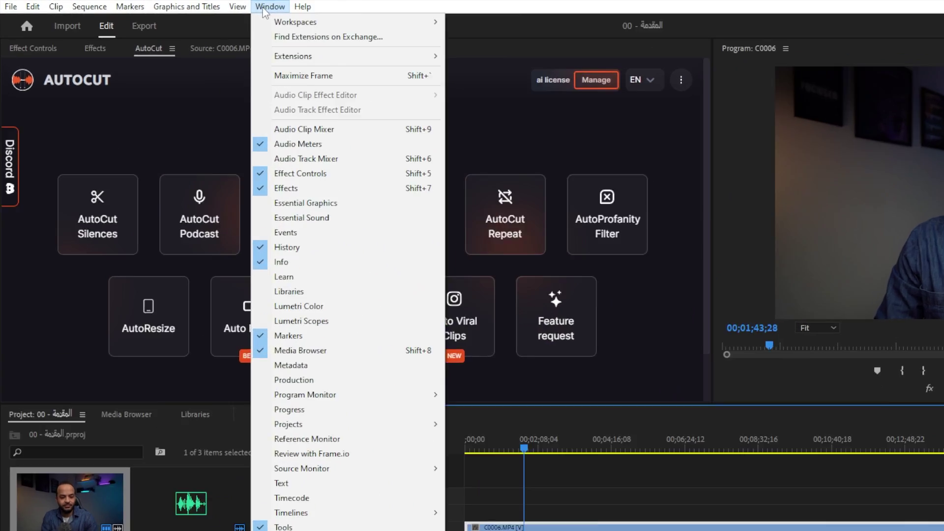
{"action": "mouse_move", "coordinate": [331, 56]}
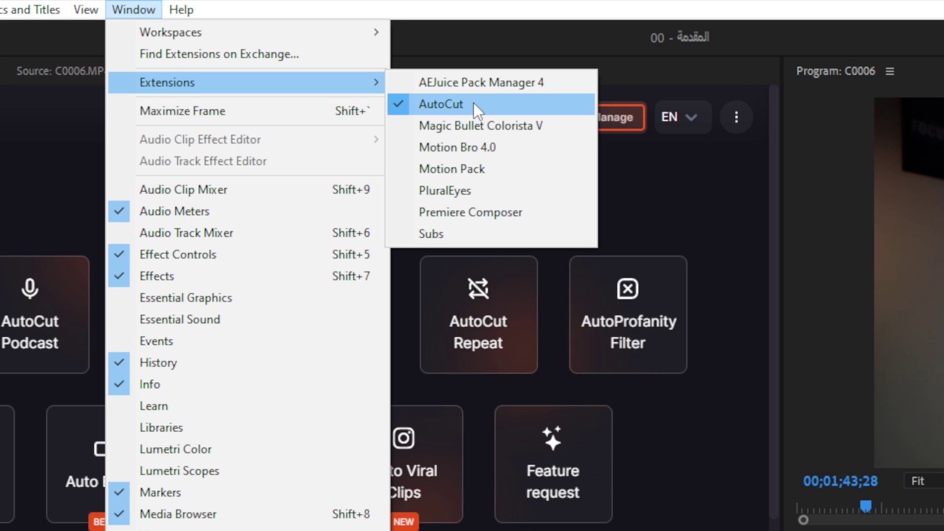
{"action": "left_click", "coordinate": [474, 102]}
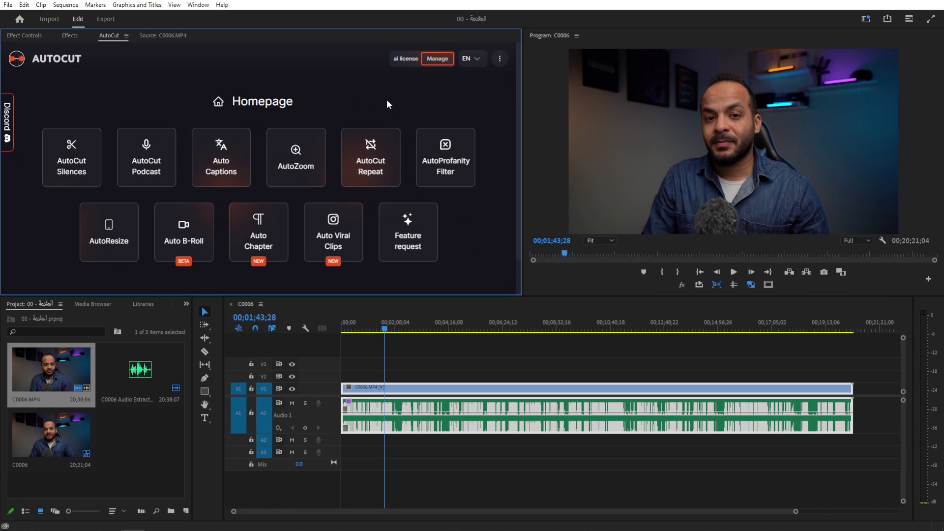
Step: Select the C0006.MP4 video and audio in the timeline and open the AutoCut Silences tool
{"action": "left_click_drag", "start_coordinate": [526, 358], "coordinate": [427, 433]}
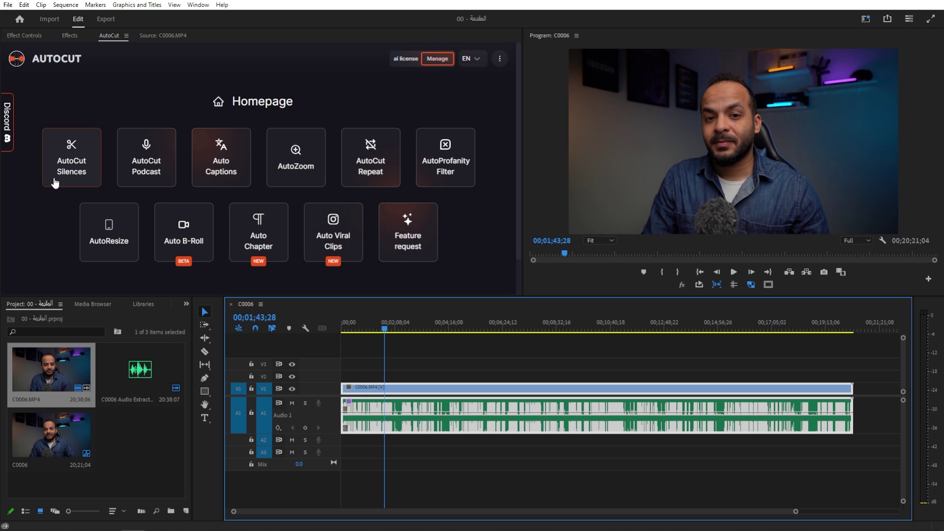
{"action": "left_click", "coordinate": [54, 182]}
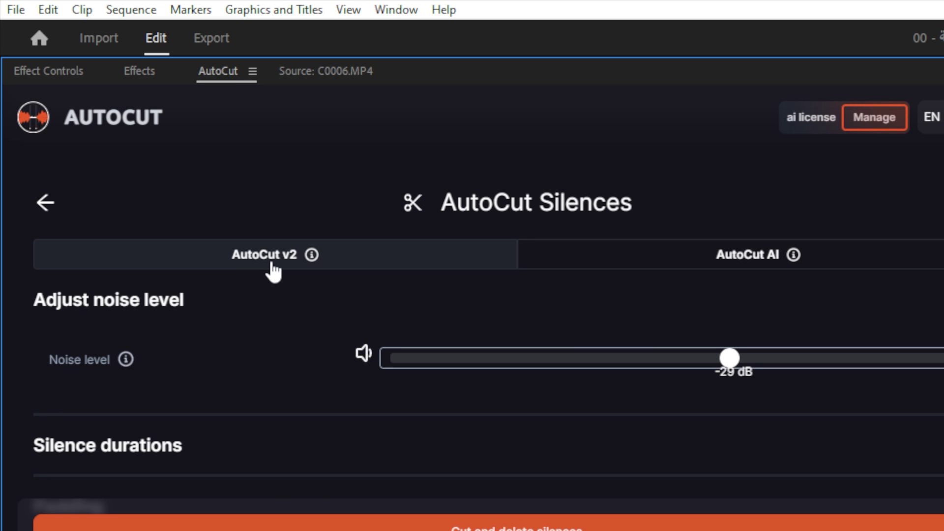
{"action": "mouse_move", "coordinate": [313, 253]}
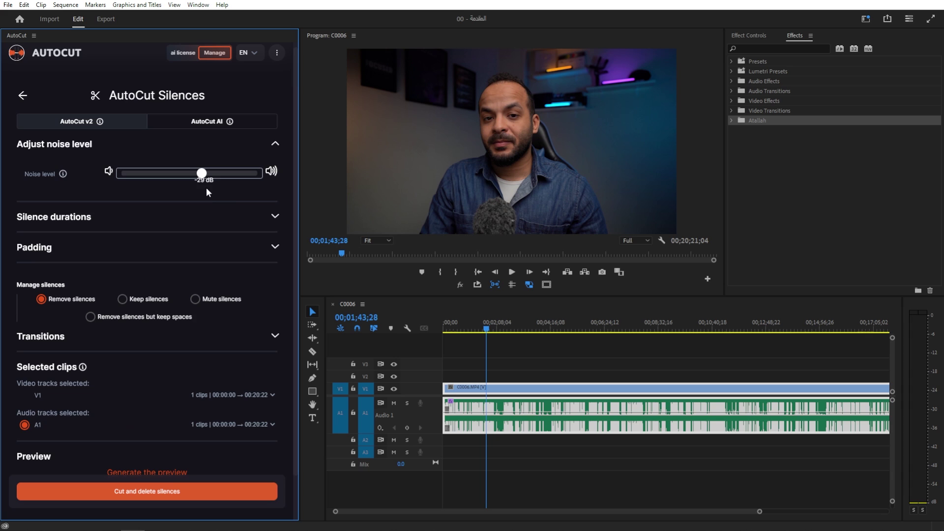
Step: Generate the silence preview and examine the kept and deleted parts of the waveform up to the section from 00:02:25 to 00:02:35
{"action": "scroll", "coordinate": [232, 193], "scroll_direction": "down", "scroll_amount": 1}
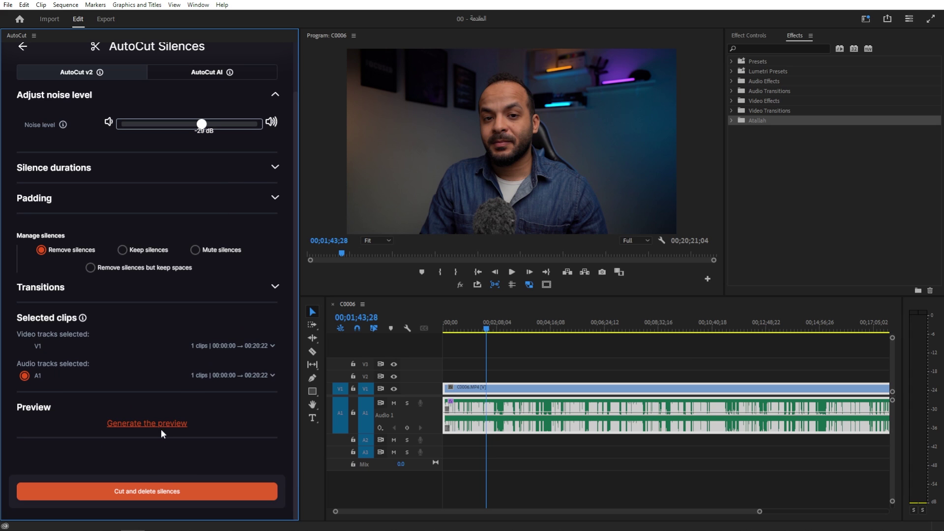
{"action": "left_click", "coordinate": [148, 424]}
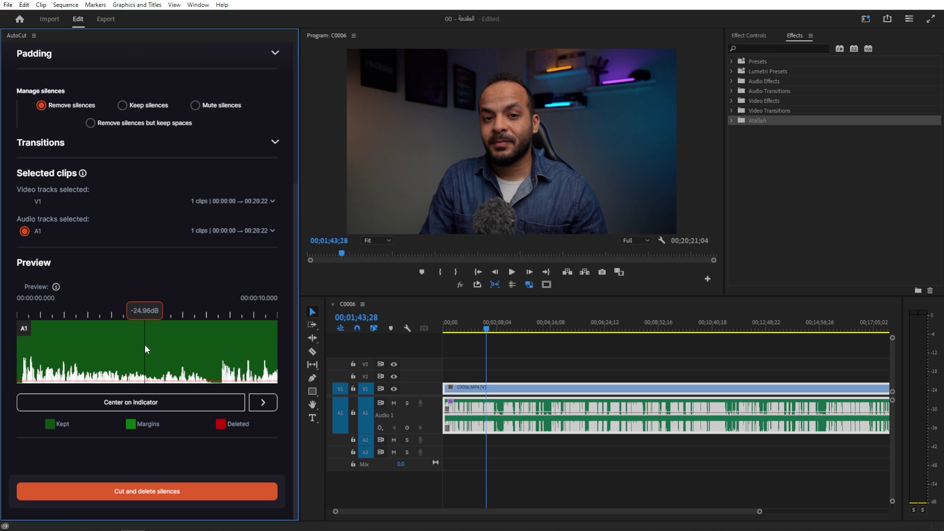
{"action": "left_click", "coordinate": [263, 403]}
{"action": "left_click", "coordinate": [268, 405]}
{"action": "left_click", "coordinate": [268, 404]}
{"action": "left_click", "coordinate": [266, 406]}
{"action": "left_click", "coordinate": [263, 404]}
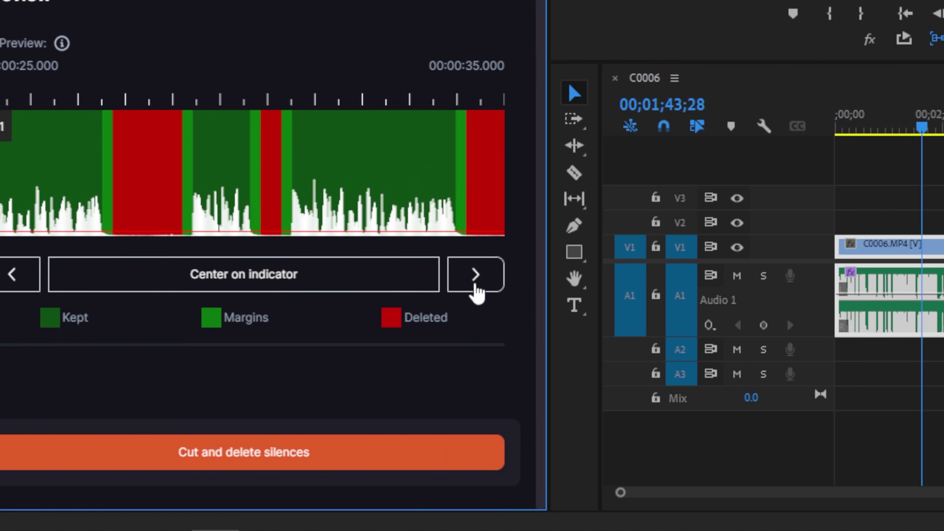
{"action": "left_click", "coordinate": [429, 326]}
{"action": "left_click", "coordinate": [429, 326]}
{"action": "left_click", "coordinate": [429, 326]}
{"action": "left_click", "coordinate": [429, 325]}
{"action": "left_click", "coordinate": [473, 282]}
{"action": "left_click", "coordinate": [472, 281]}
{"action": "left_click", "coordinate": [473, 281]}
{"action": "left_click", "coordinate": [473, 281]}
{"action": "left_click", "coordinate": [473, 282]}
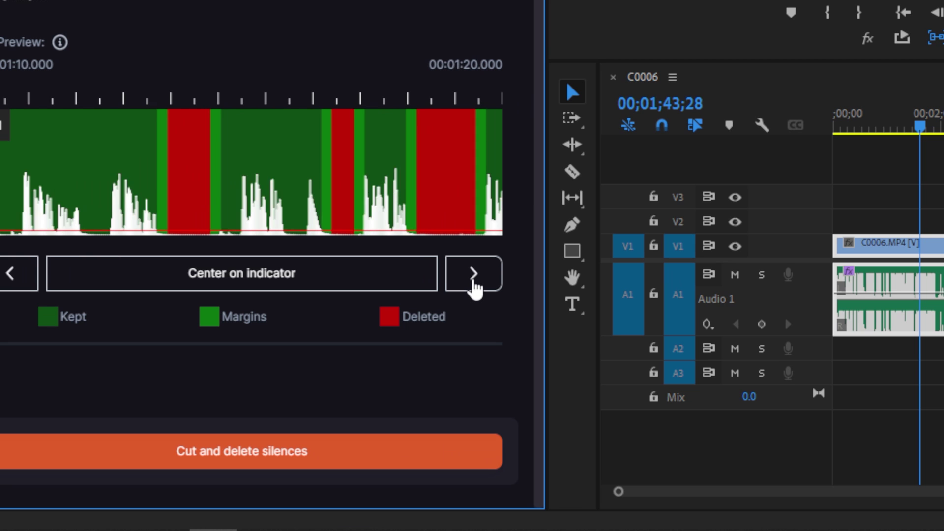
{"action": "left_click", "coordinate": [473, 282]}
{"action": "left_click", "coordinate": [474, 282]}
{"action": "left_click", "coordinate": [473, 282]}
{"action": "left_click", "coordinate": [473, 282]}
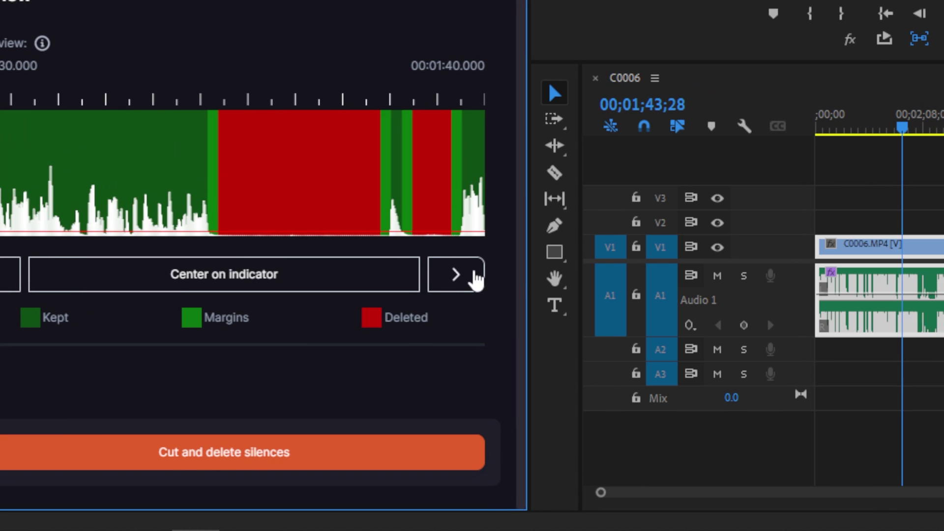
{"action": "left_click", "coordinate": [544, 314]}
{"action": "left_click", "coordinate": [543, 315]}
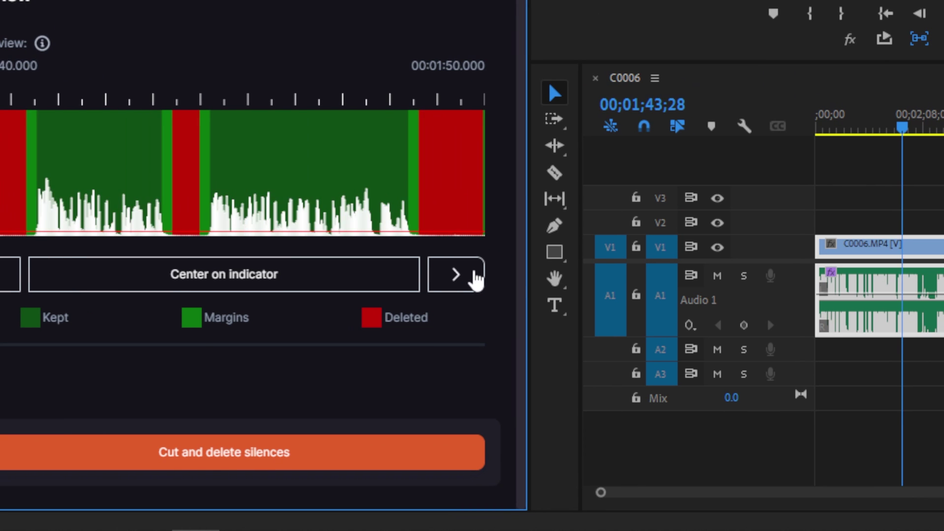
{"action": "left_click", "coordinate": [543, 315]}
{"action": "left_click", "coordinate": [474, 275]}
{"action": "left_click", "coordinate": [474, 275]}
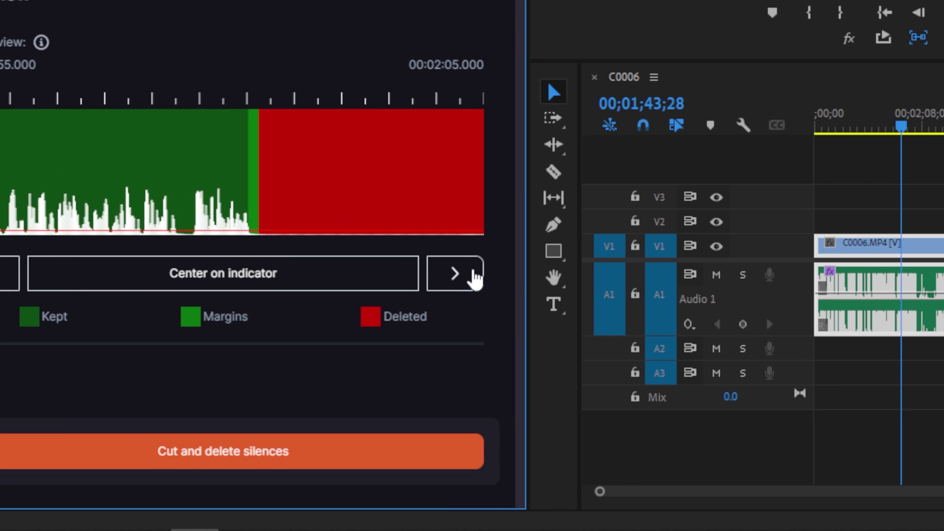
{"action": "left_click", "coordinate": [474, 274]}
{"action": "left_click", "coordinate": [474, 274]}
{"action": "left_click", "coordinate": [474, 274]}
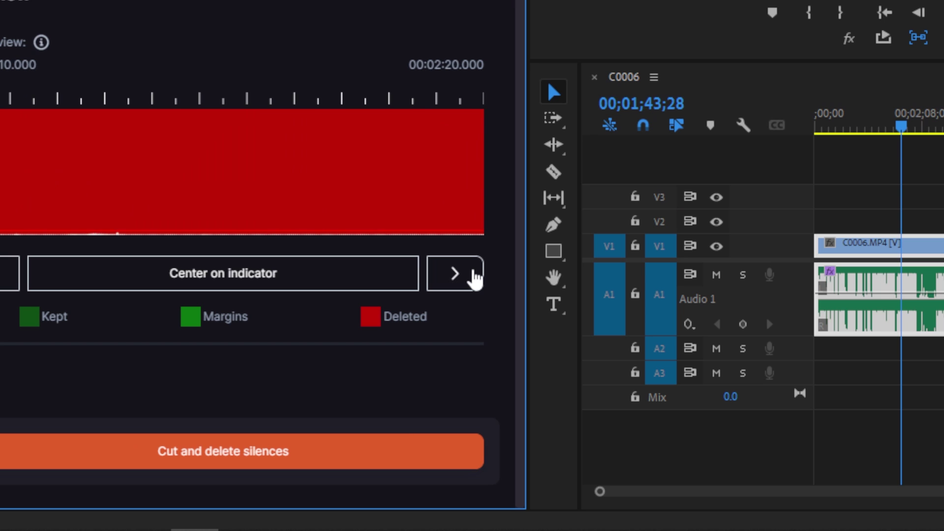
{"action": "left_click", "coordinate": [474, 274]}
{"action": "left_click", "coordinate": [475, 275]}
{"action": "left_click", "coordinate": [475, 275]}
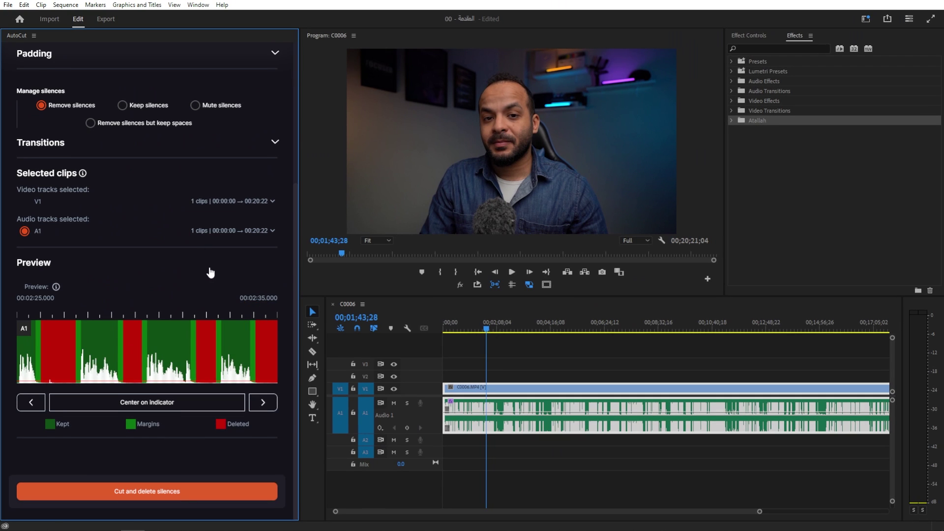
Step: Cut and delete the silences from the selected C0006 clip, using the Remove silences option
{"action": "scroll", "coordinate": [217, 236], "scroll_direction": "up", "scroll_amount": 3}
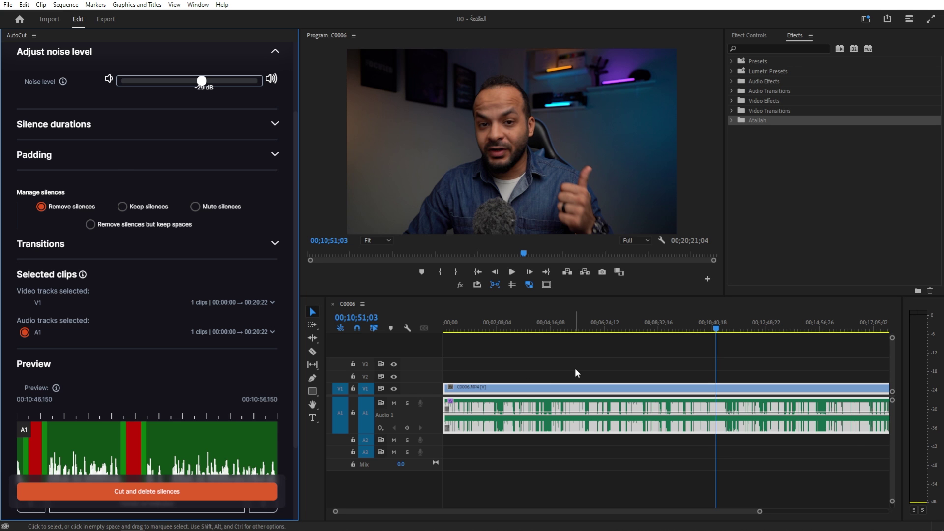
{"action": "key", "text": "backslash"}
{"action": "scroll", "coordinate": [191, 471], "scroll_direction": "down", "scroll_amount": 2}
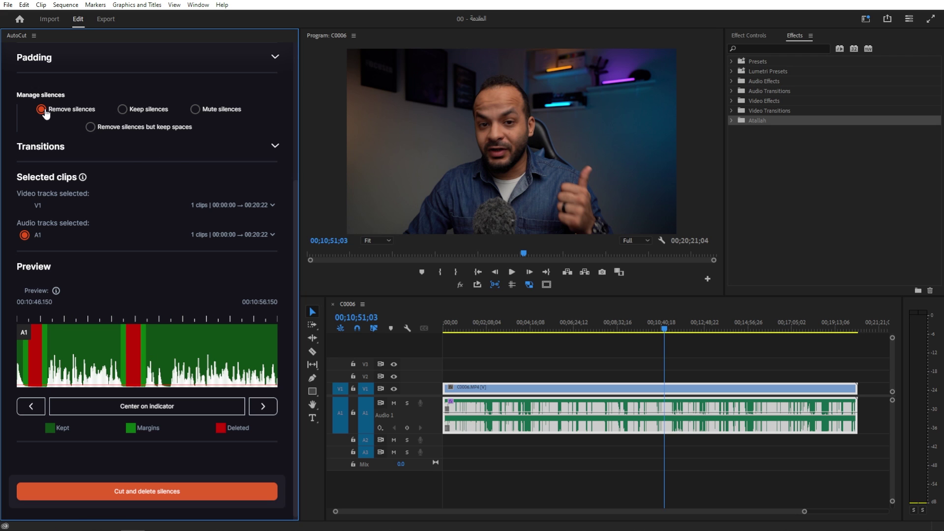
{"action": "left_click", "coordinate": [178, 491]}
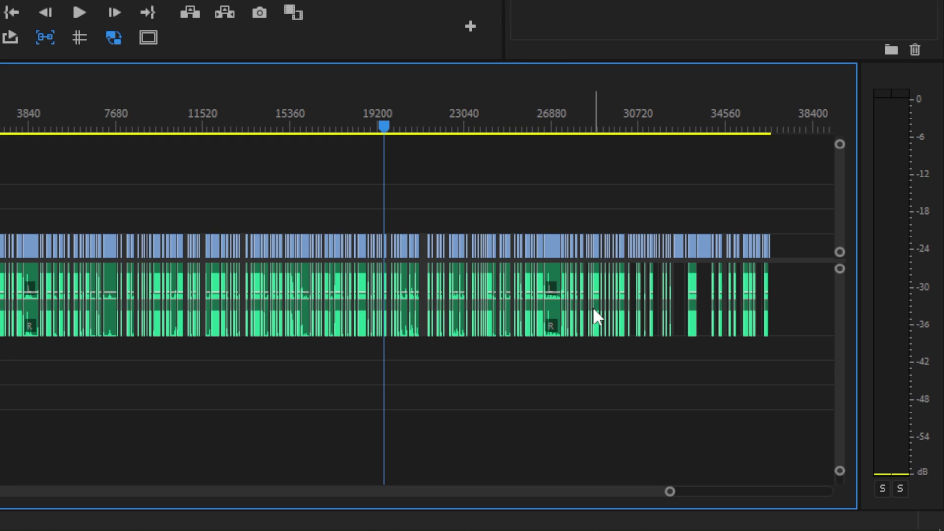
{"action": "key", "text": "Delete"}
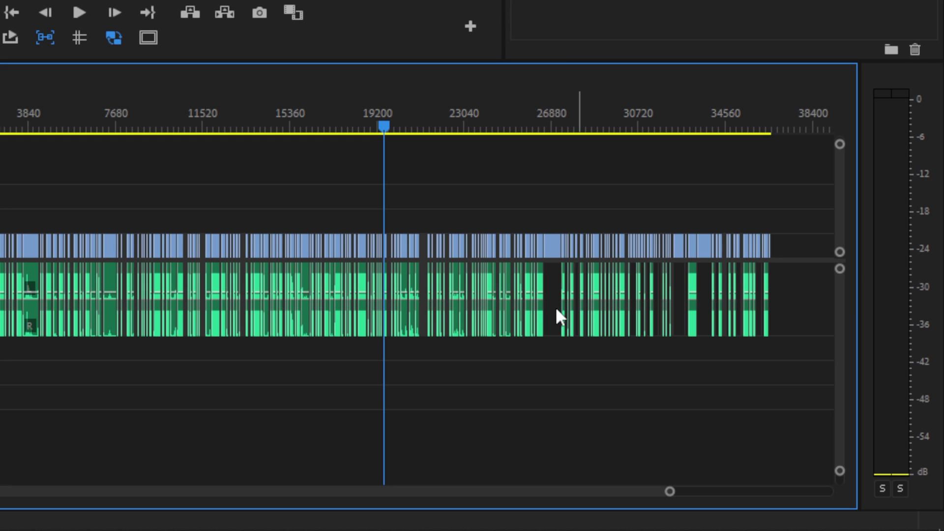
{"action": "key", "text": "Delete"}
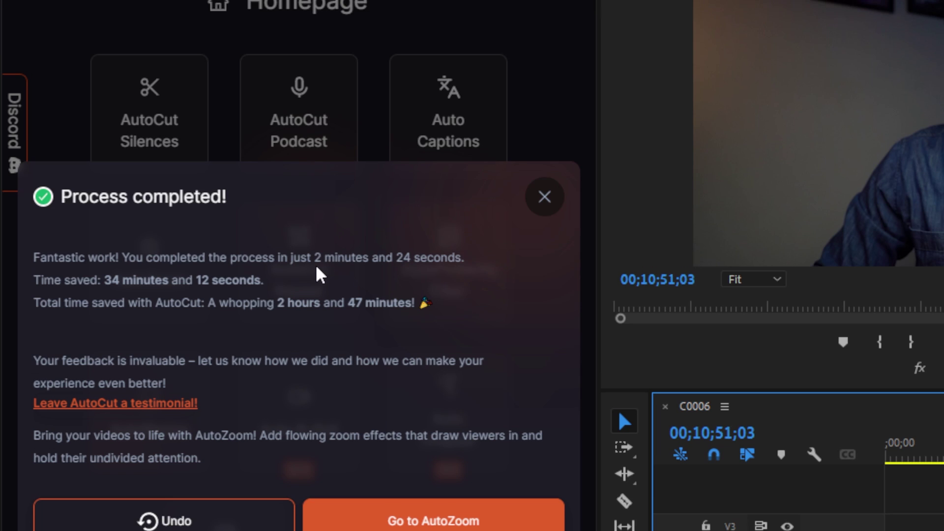
{"action": "left_click_drag", "start_coordinate": [317, 267], "coordinate": [464, 265]}
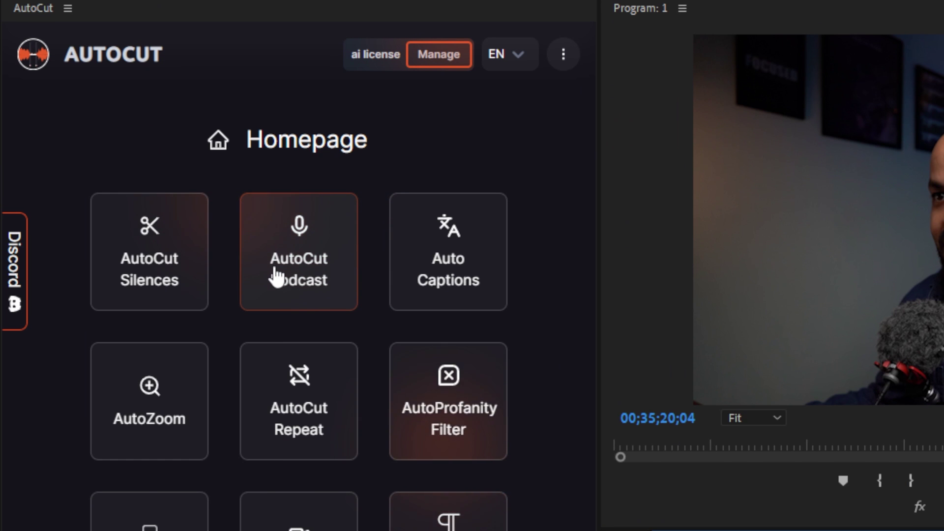
Step: Open AutoCut Podcast and select the two stacked camera clips with their audio in the timeline of sequence 1
{"action": "left_click", "coordinate": [276, 273]}
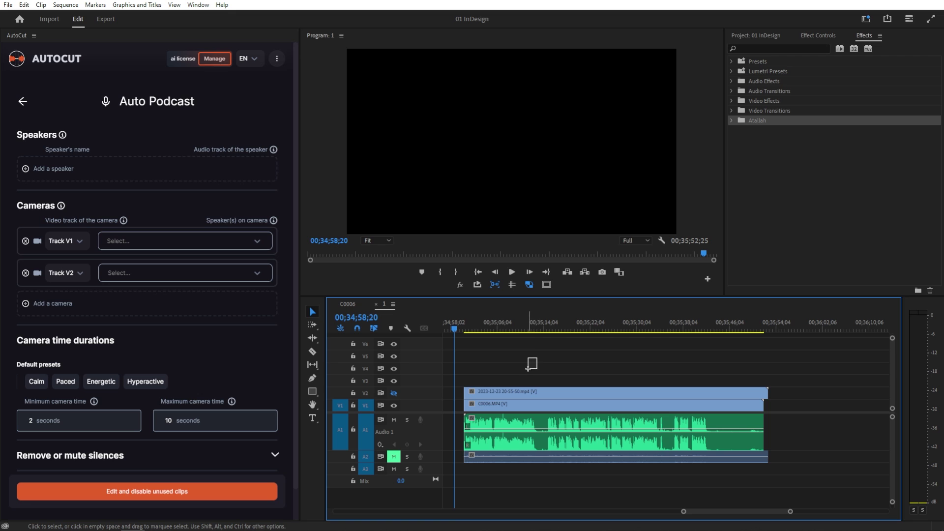
{"action": "left_click_drag", "start_coordinate": [536, 359], "coordinate": [492, 426]}
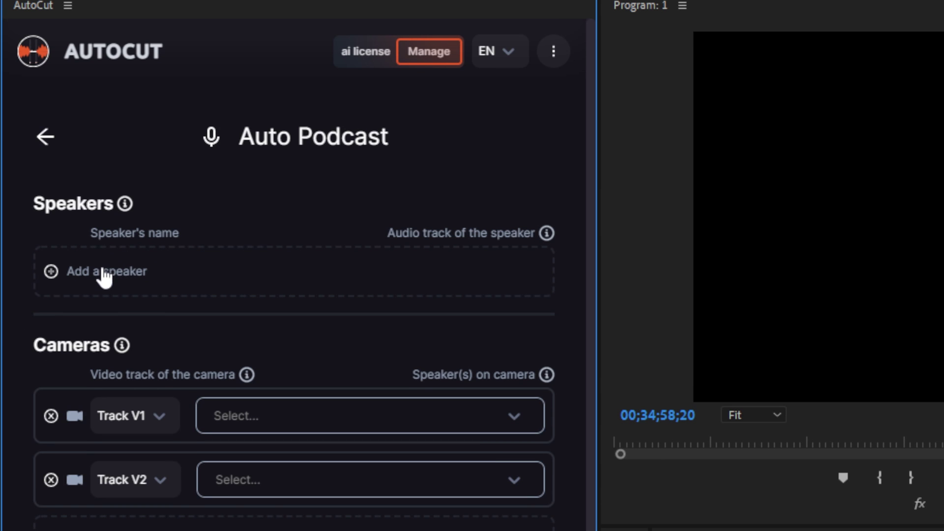
Step: Add a podcast speaker named A and assign Track A1 as its audio track
{"action": "left_click", "coordinate": [104, 275]}
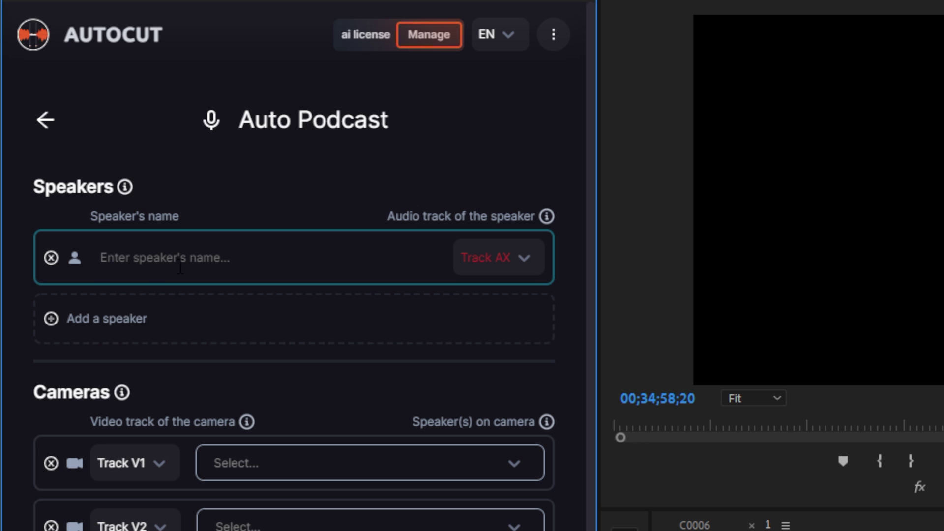
{"action": "type", "text": "A"}
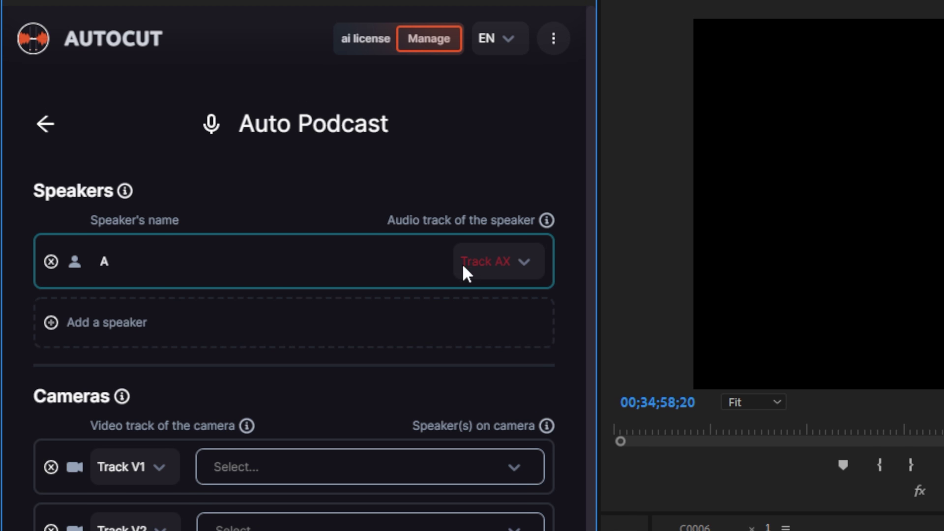
{"action": "left_click", "coordinate": [473, 260]}
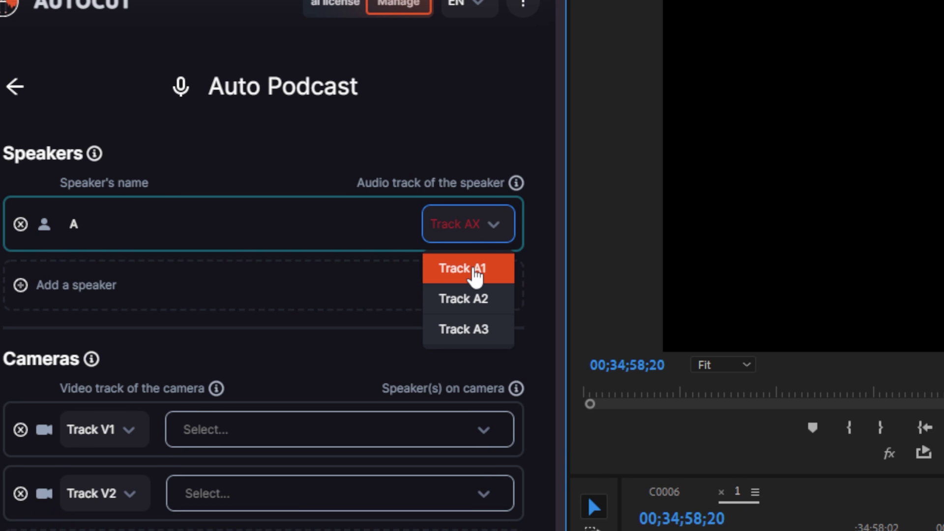
{"action": "left_click", "coordinate": [475, 277]}
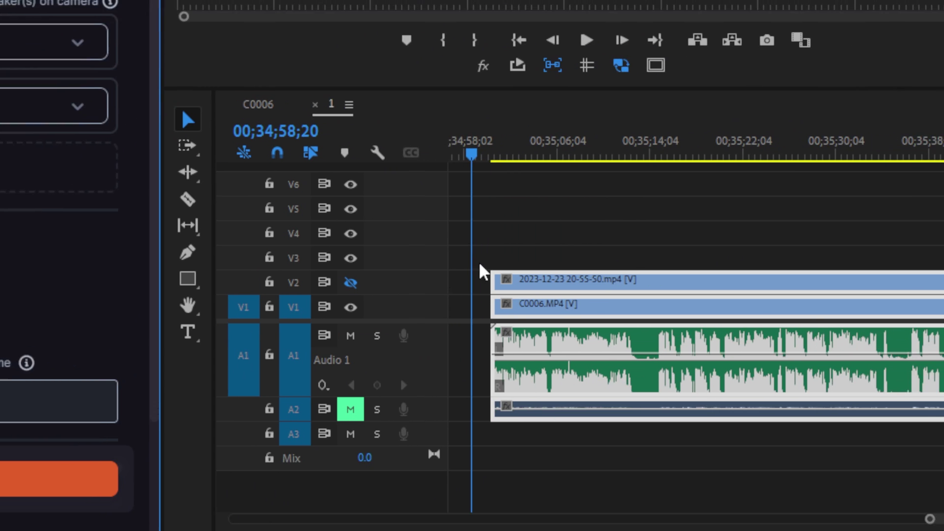
{"action": "left_click", "coordinate": [507, 297]}
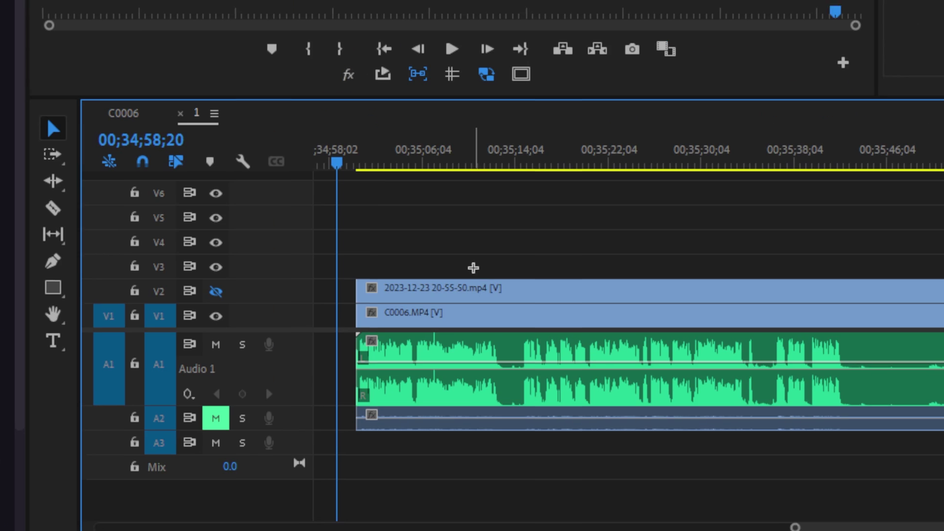
{"action": "left_click_drag", "start_coordinate": [472, 264], "coordinate": [446, 324]}
{"action": "left_click_drag", "start_coordinate": [472, 287], "coordinate": [473, 288]}
{"action": "right_click", "coordinate": [474, 283]}
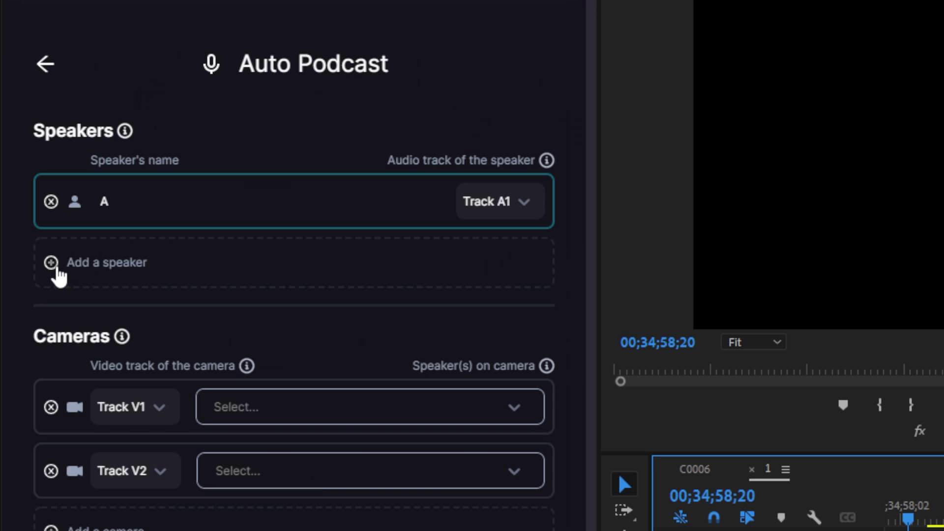
Step: Add a second speaker named B and assign Track A2 as its audio track
{"action": "left_click", "coordinate": [51, 265]}
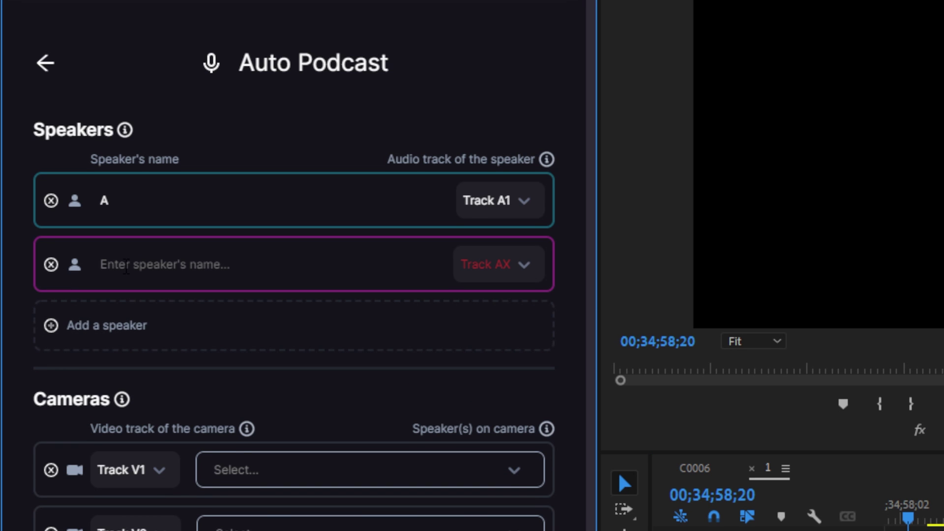
{"action": "type", "text": "B"}
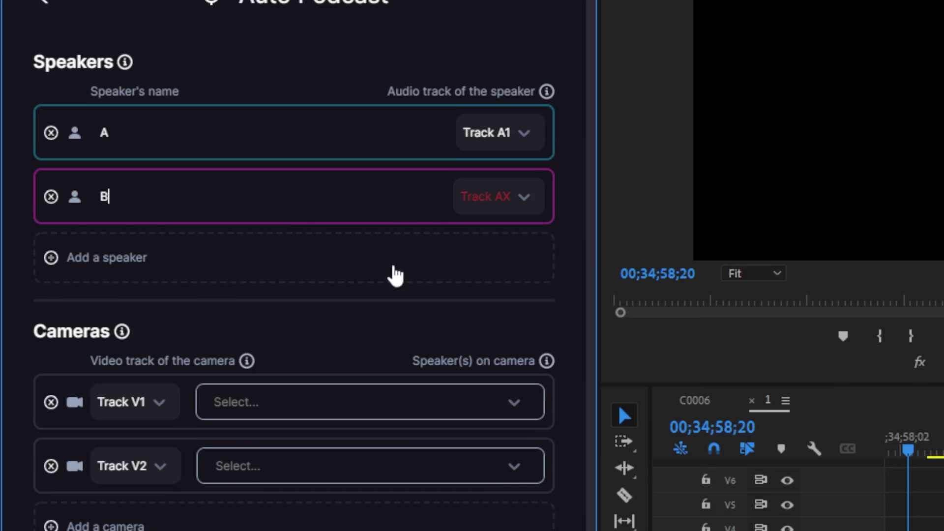
{"action": "left_click", "coordinate": [490, 264]}
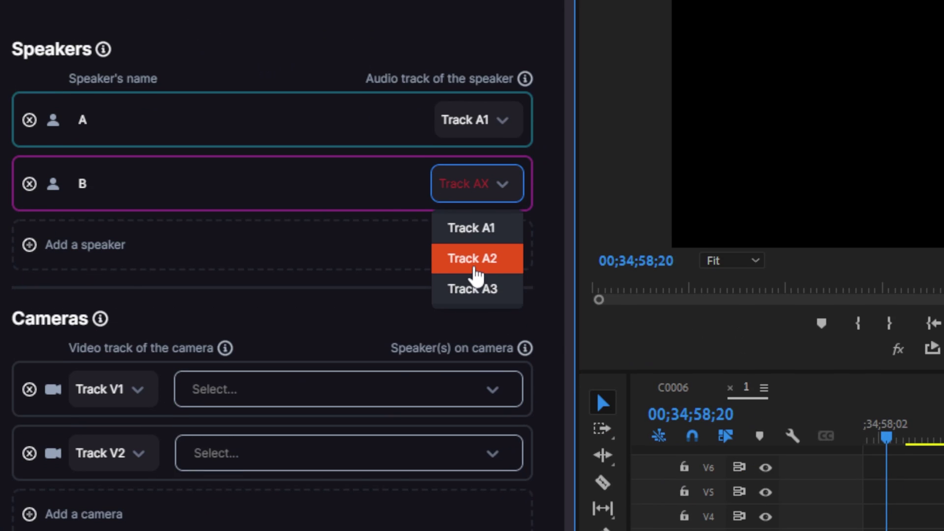
{"action": "left_click", "coordinate": [476, 272]}
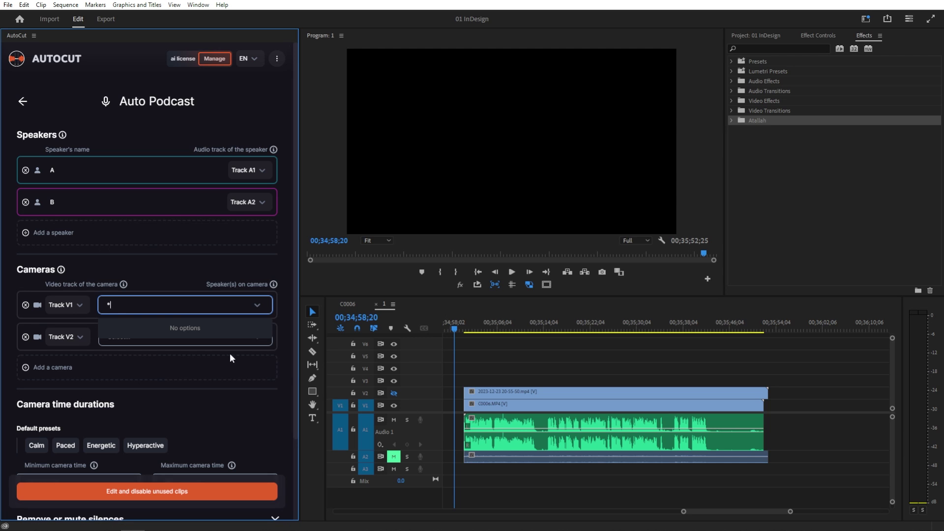
Step: Assign speaker A to the Track V1 camera and speaker B to the Track V2 camera
{"action": "key", "text": "BackSpace"}
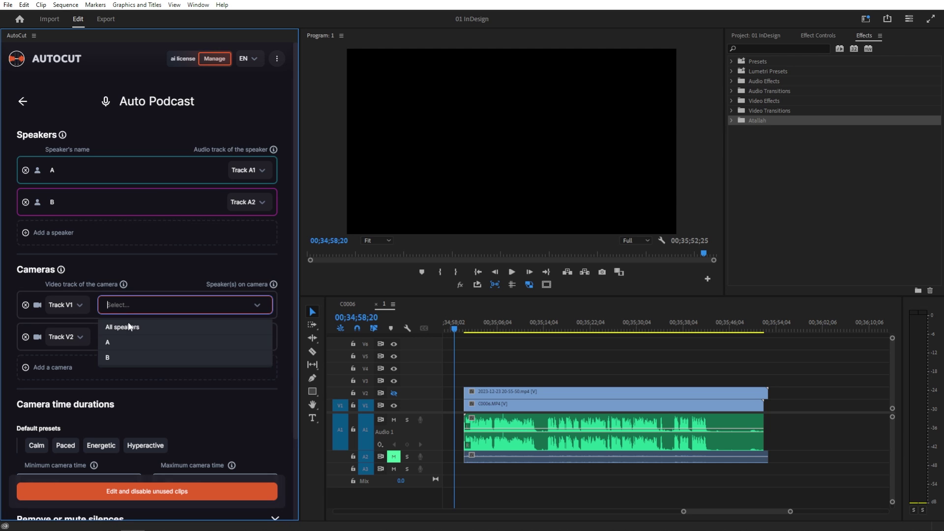
{"action": "left_click", "coordinate": [129, 343]}
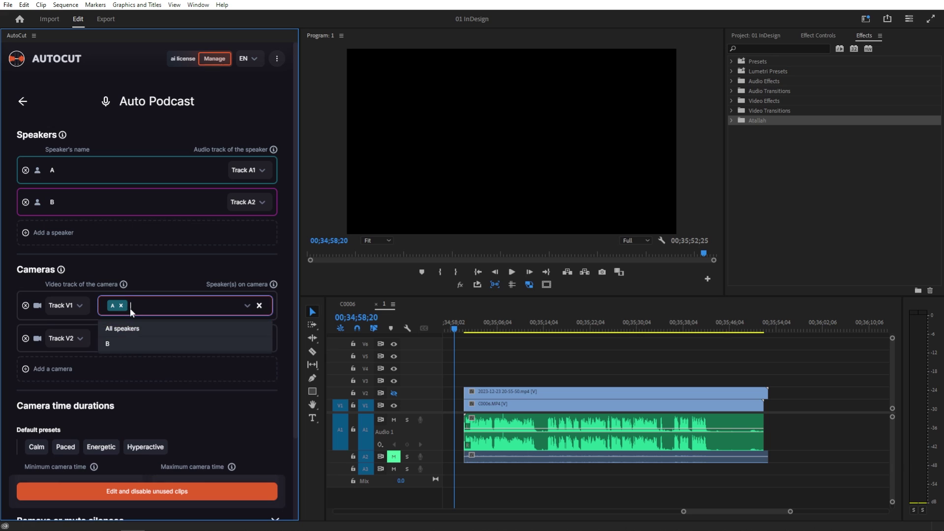
{"action": "left_click", "coordinate": [69, 339]}
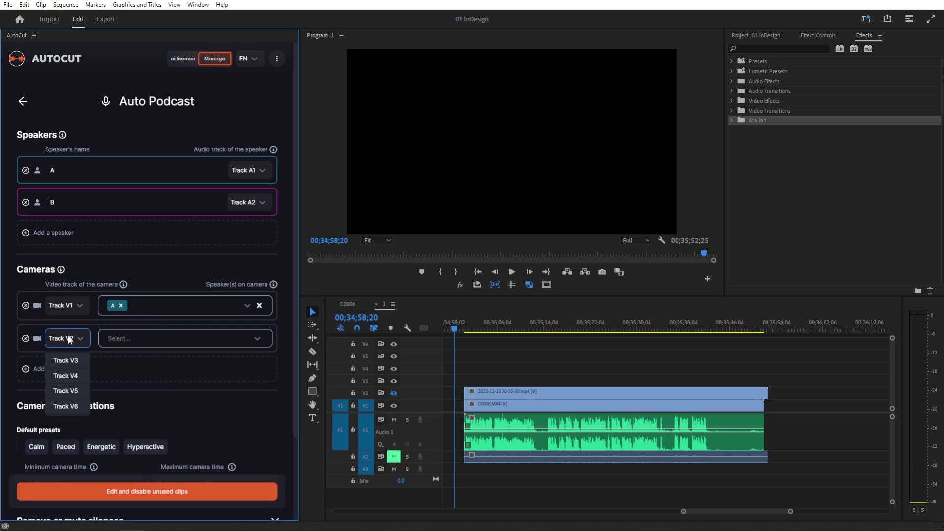
{"action": "left_click", "coordinate": [100, 344]}
{"action": "left_click", "coordinate": [145, 343]}
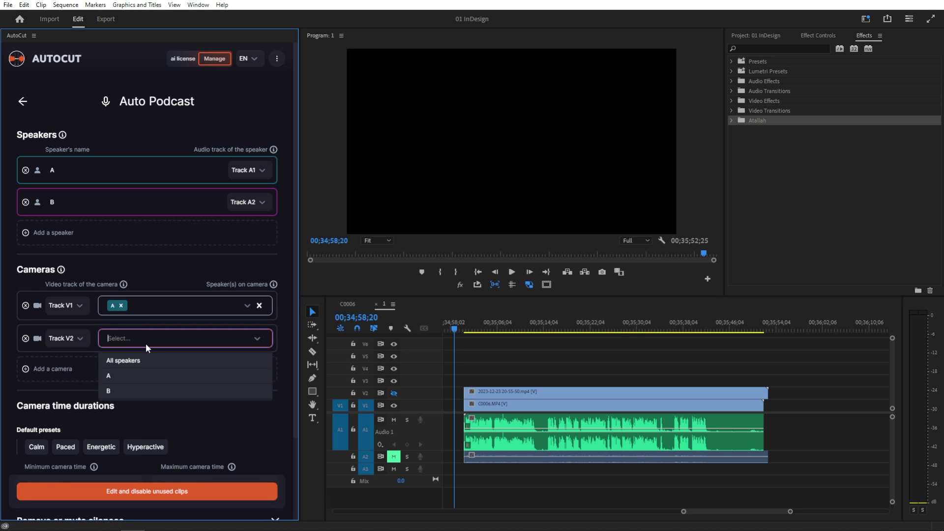
{"action": "left_click", "coordinate": [121, 391]}
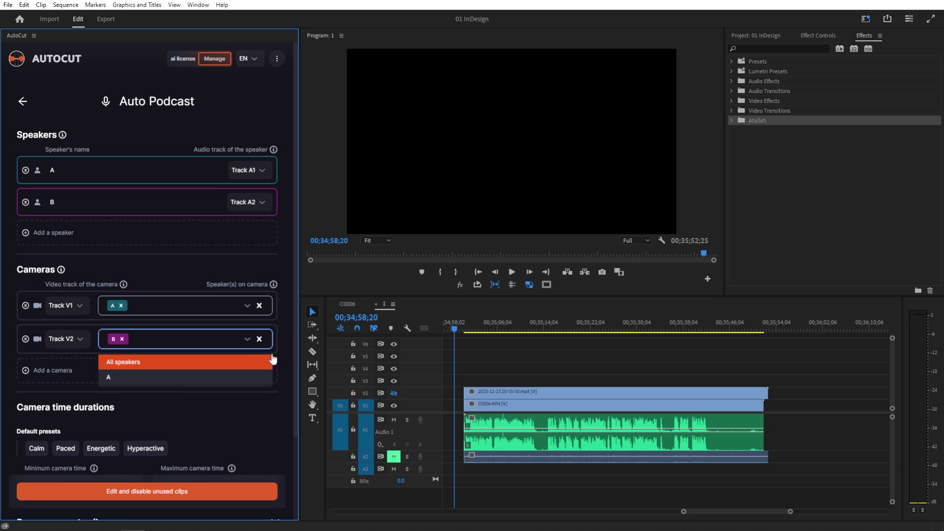
{"action": "left_click", "coordinate": [290, 335]}
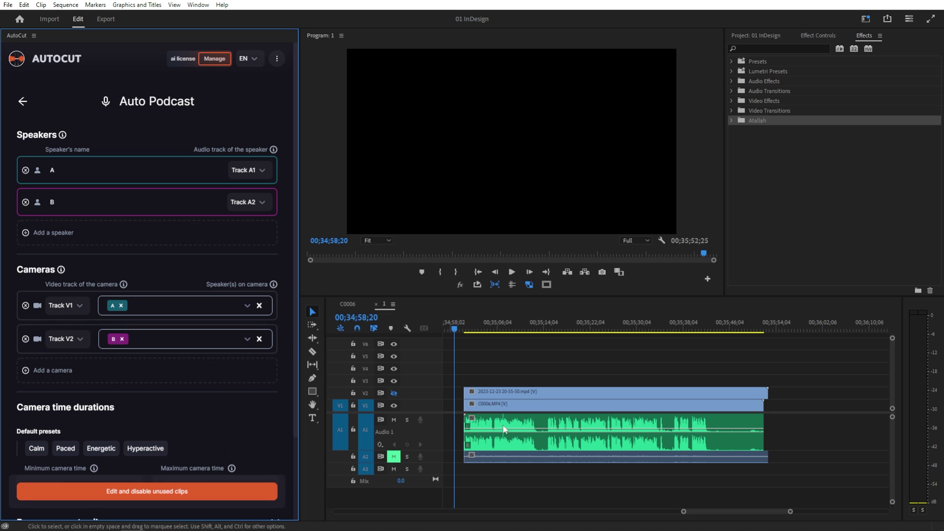
{"action": "left_click", "coordinate": [55, 375]}
{"action": "left_click", "coordinate": [128, 368]}
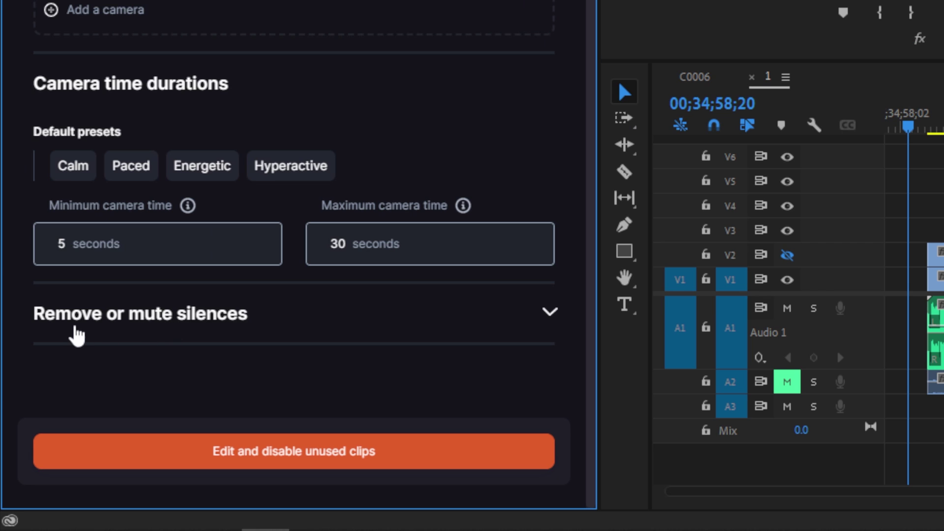
Step: Set the podcast edit to remove silences and run it with unused clips deleted
{"action": "left_click", "coordinate": [100, 320]}
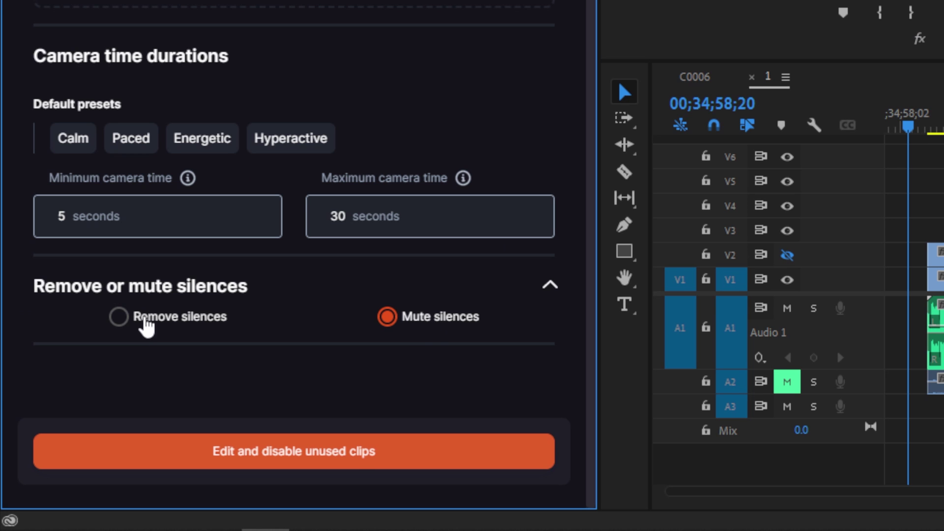
{"action": "left_click", "coordinate": [183, 329]}
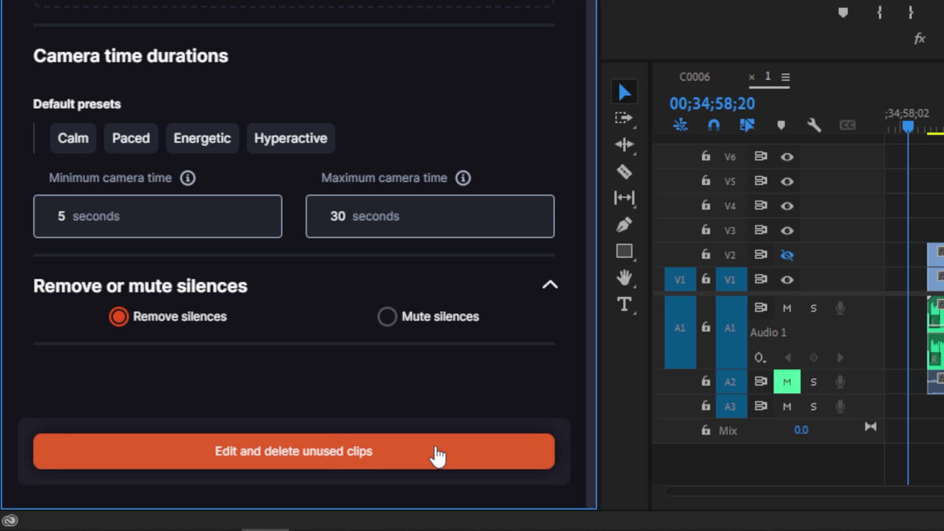
{"action": "left_click", "coordinate": [344, 458]}
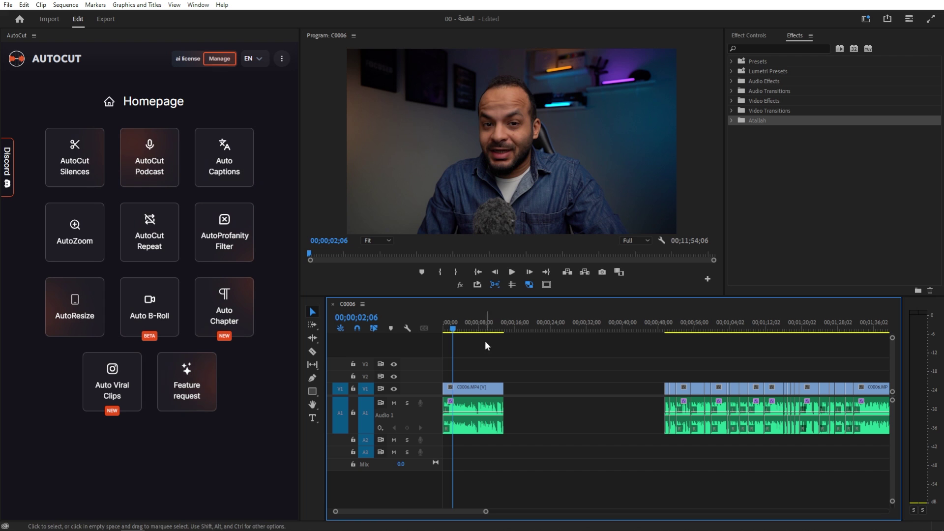
Step: Select the first C0006.MP4 clip with its audio in the C0006 sequence and open Auto Captions
{"action": "left_click", "coordinate": [486, 326]}
{"action": "left_click_drag", "start_coordinate": [486, 326], "coordinate": [460, 346]}
{"action": "key", "text": "space"}
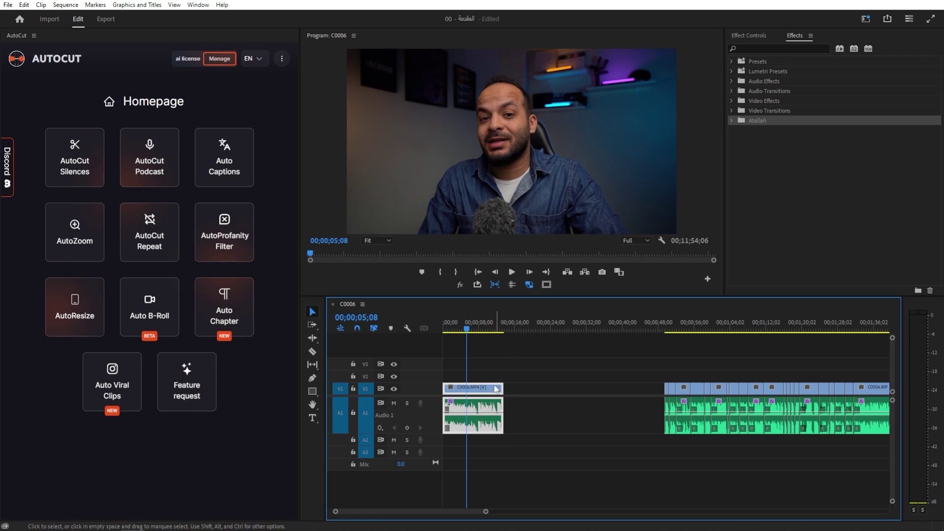
{"action": "left_click", "coordinate": [235, 167]}
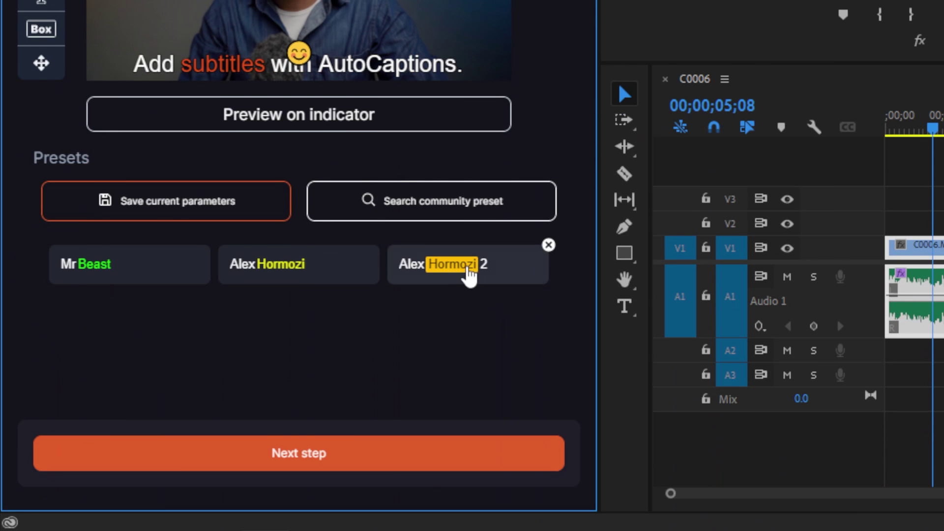
Step: Apply the Alex Hormozi 2 caption preset and transcribe the selected clip with the language Arabic - Egypt
{"action": "left_click", "coordinate": [465, 269]}
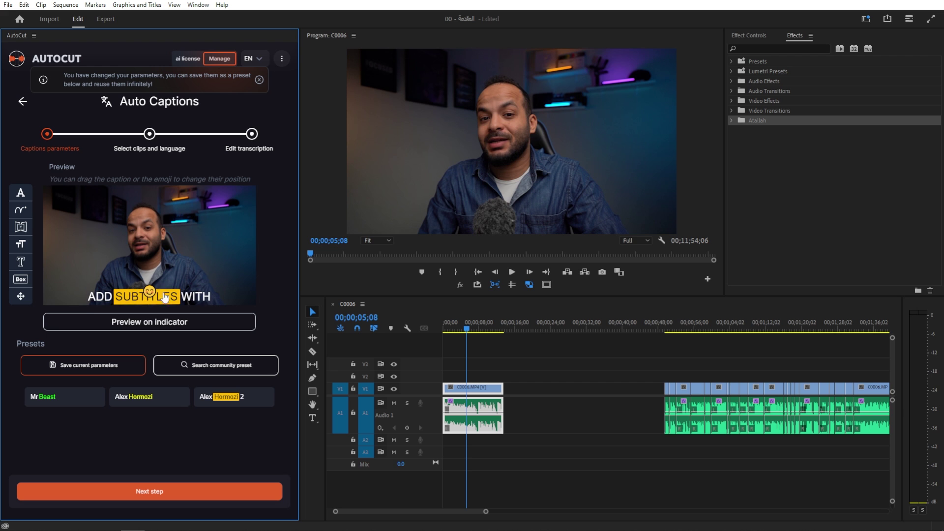
{"action": "left_click", "coordinate": [150, 492]}
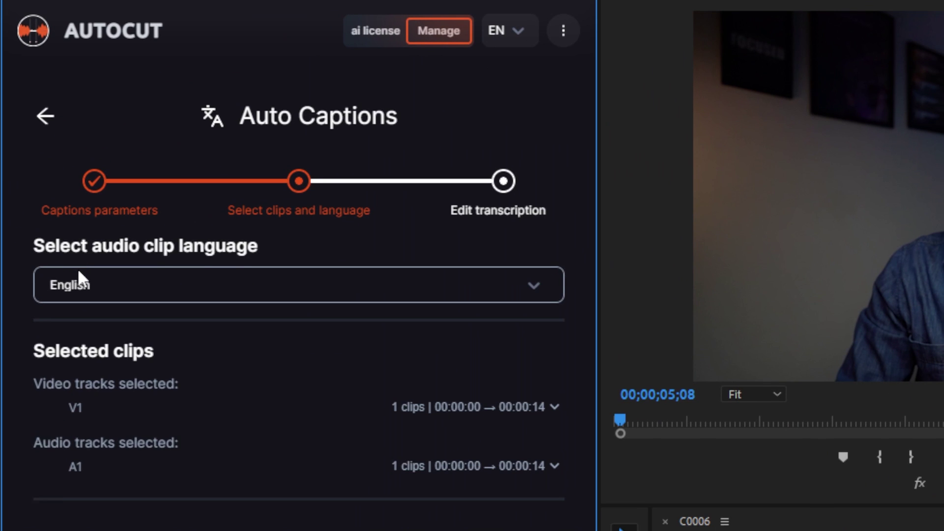
{"action": "left_click", "coordinate": [39, 185]}
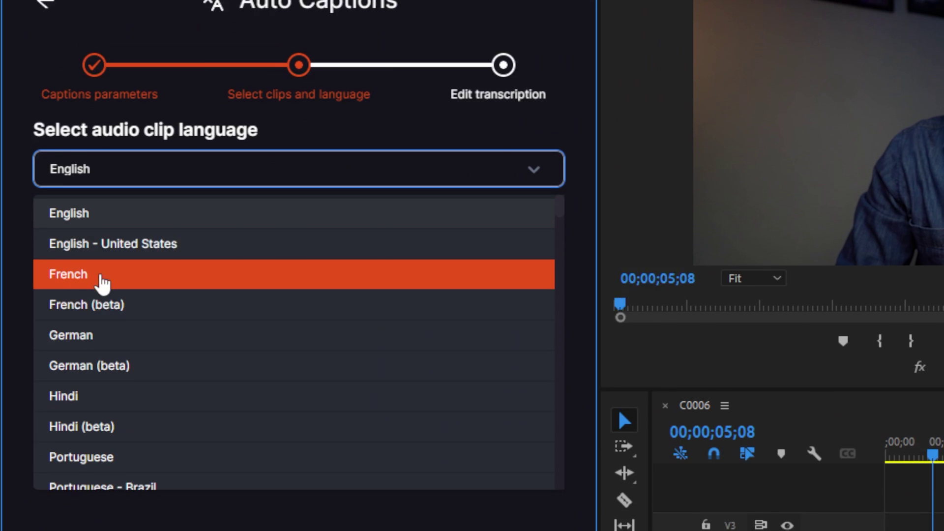
{"action": "scroll", "coordinate": [103, 282], "scroll_direction": "down", "scroll_amount": 6}
{"action": "type", "text": "*"}
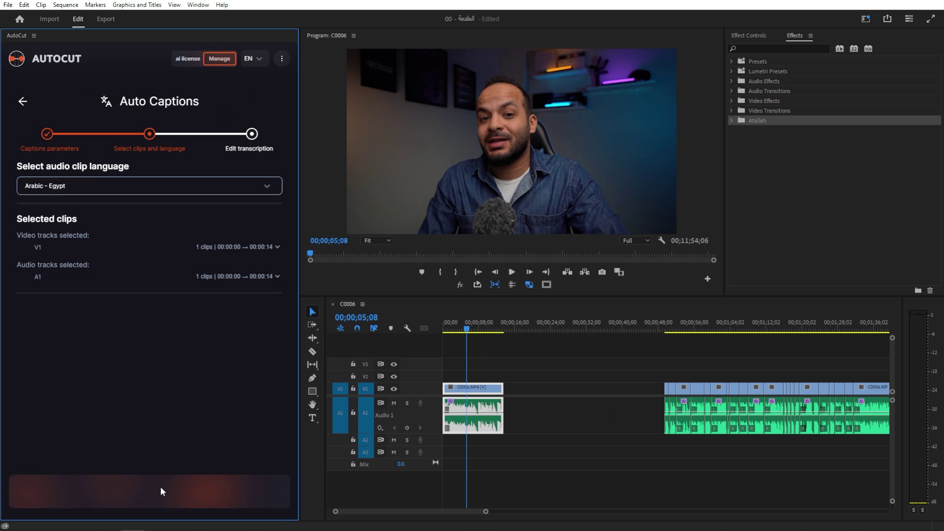
{"action": "left_click", "coordinate": [160, 488]}
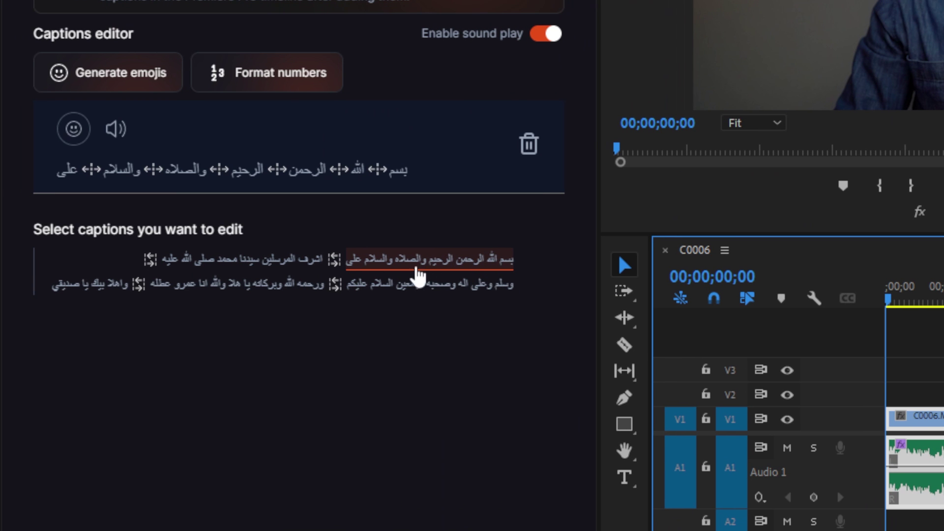
Step: Correct the spelling of the speaker's surname in the fourth caption and add the captions to the timeline
{"action": "left_click", "coordinate": [270, 265]}
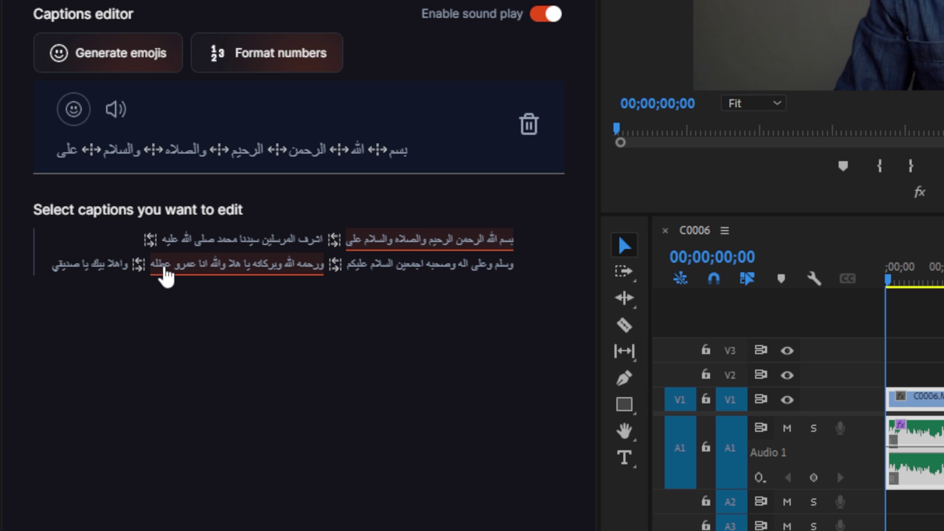
{"action": "left_click", "coordinate": [166, 275]}
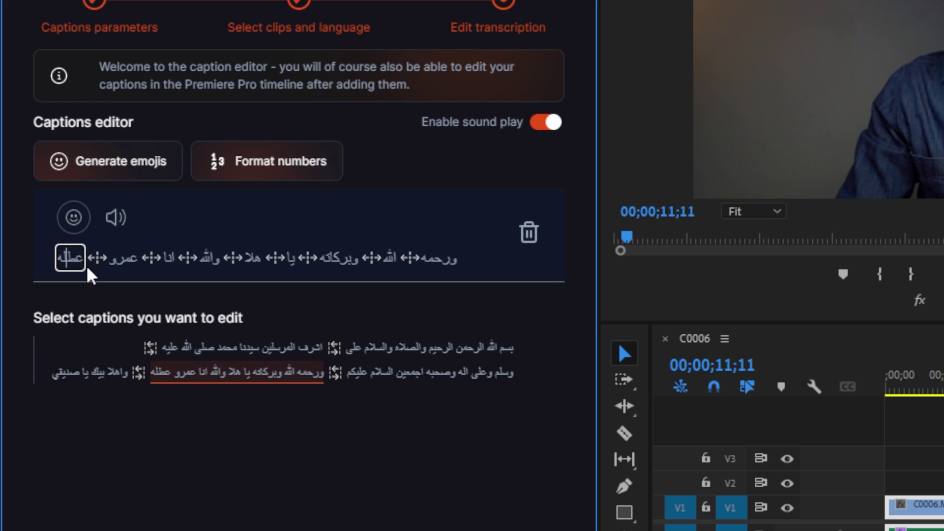
{"action": "type", "text": "ال"}
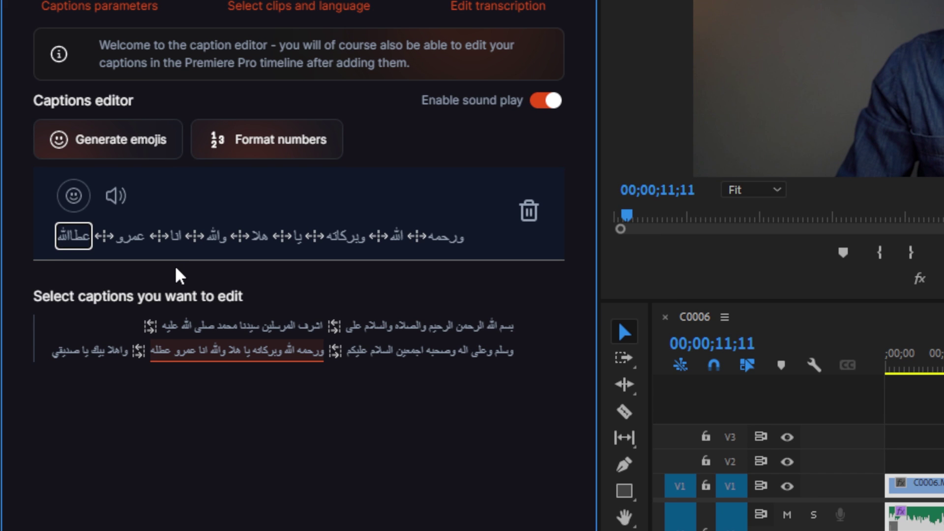
{"action": "left_click", "coordinate": [179, 264]}
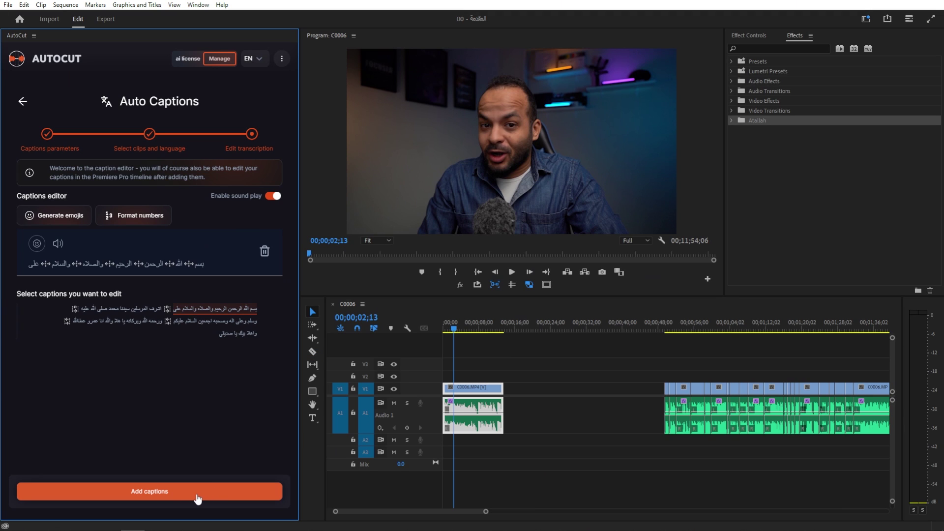
{"action": "left_click", "coordinate": [178, 496]}
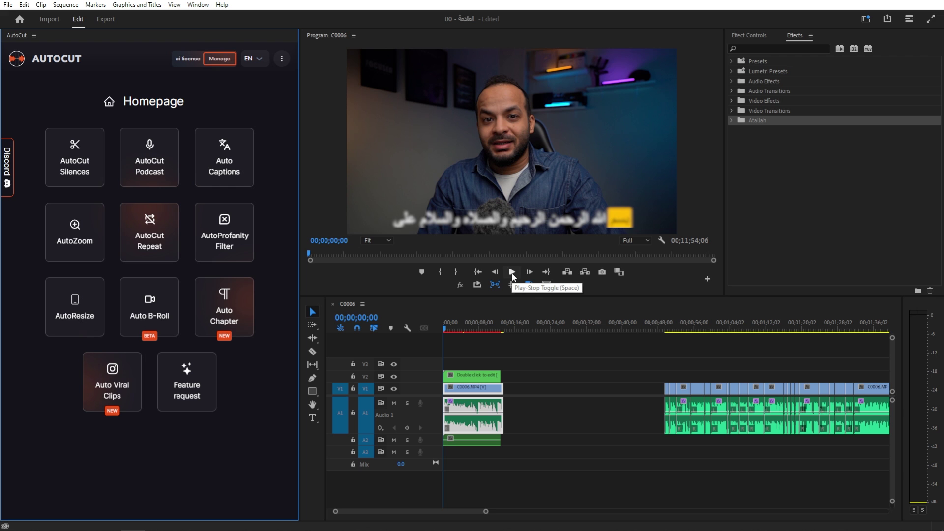
Step: Play back the captioned clip to check the captions and scale the captions clip on V2 to 76
{"action": "left_click", "coordinate": [512, 274]}
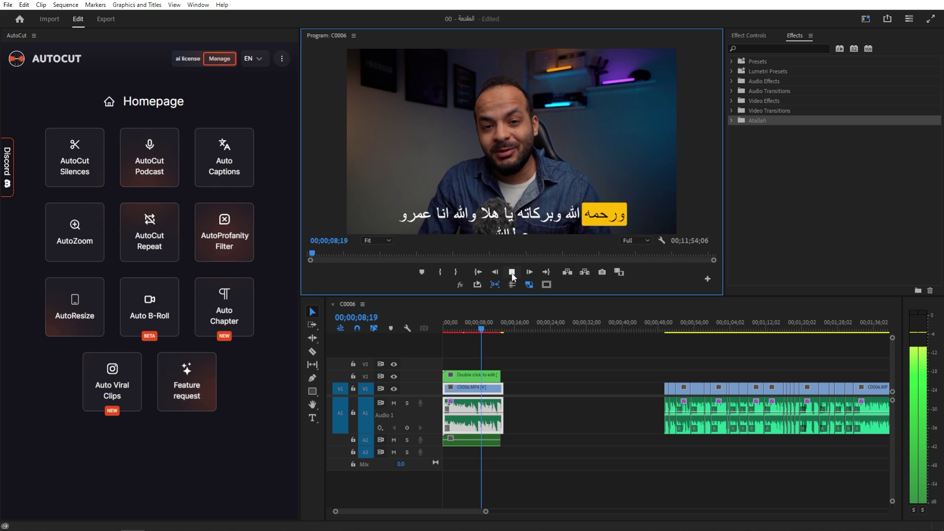
{"action": "left_click", "coordinate": [512, 272]}
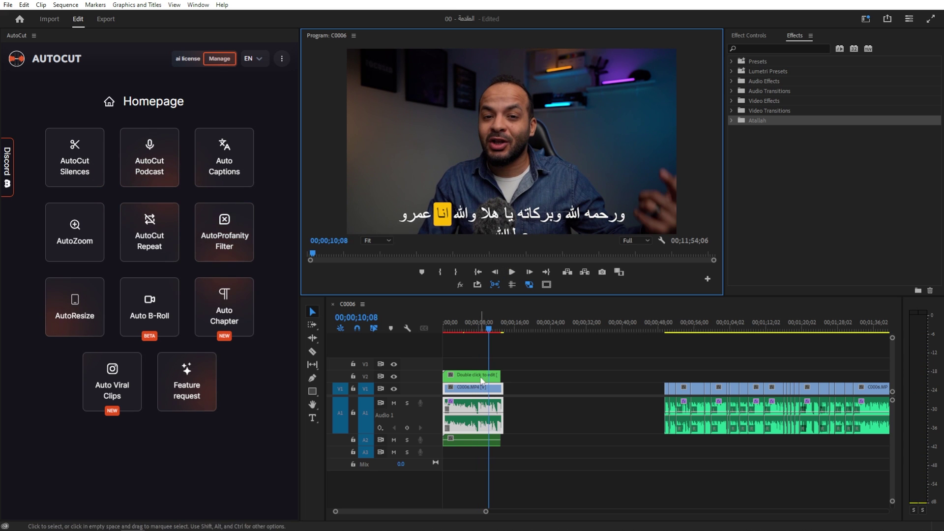
{"action": "left_click", "coordinate": [483, 378]}
{"action": "left_click", "coordinate": [751, 36]}
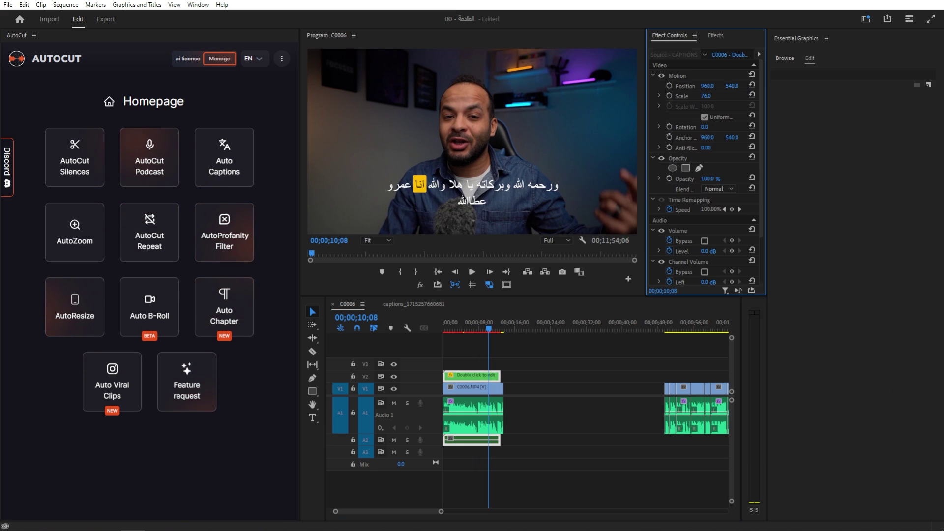
Step: Set the scale of the captions clip on V2 to 70
{"action": "left_click_drag", "start_coordinate": [709, 96], "coordinate": [705, 96]}
{"action": "left_click", "coordinate": [714, 94]}
{"action": "type", "text": "70"}
{"action": "key", "text": "Return"}
{"action": "left_click_drag", "start_coordinate": [452, 328], "coordinate": [478, 369]}
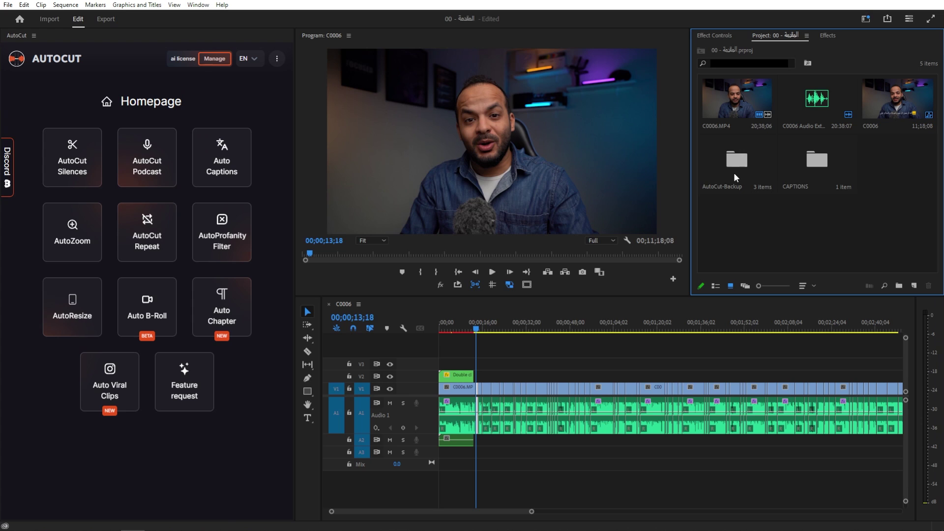
Step: Look through the generated captions bin and open the C0006 backup sequence stored in the AutoCut-Backup bin
{"action": "left_click", "coordinate": [734, 172]}
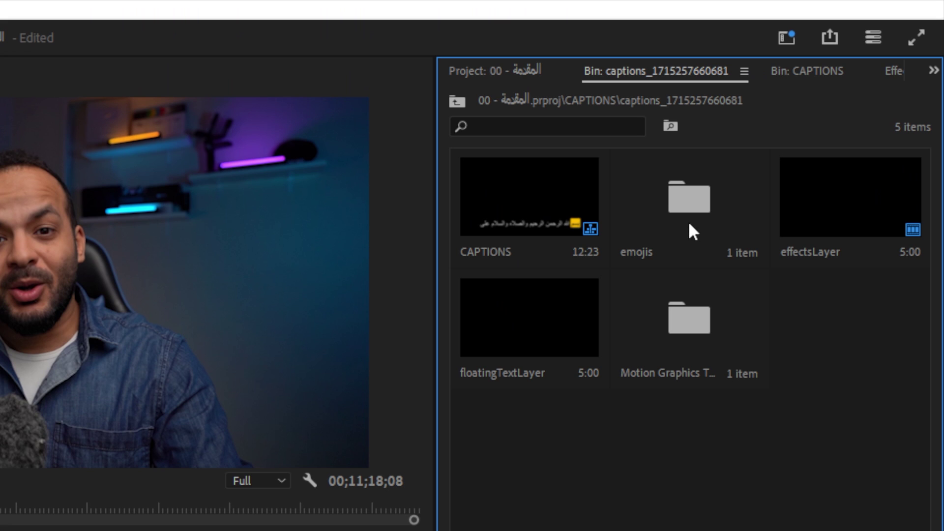
{"action": "left_click", "coordinate": [519, 70]}
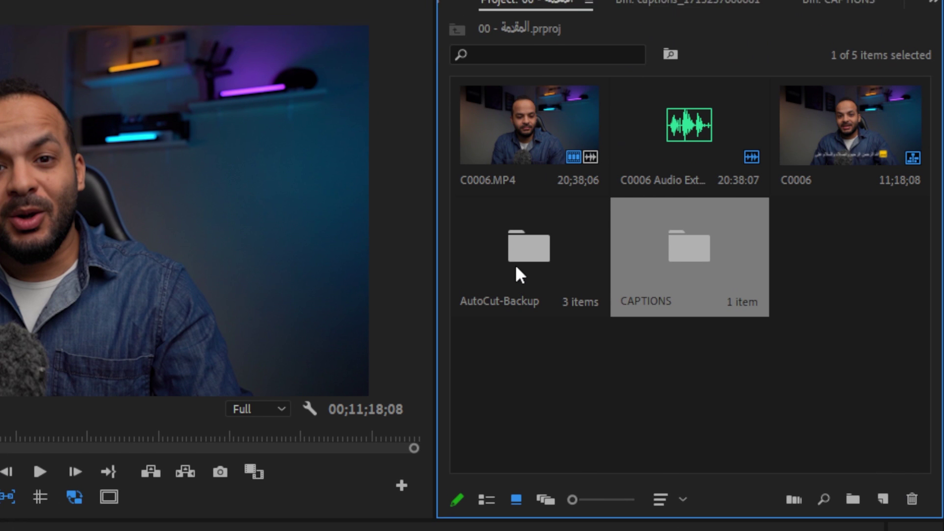
{"action": "double_click", "coordinate": [515, 264]}
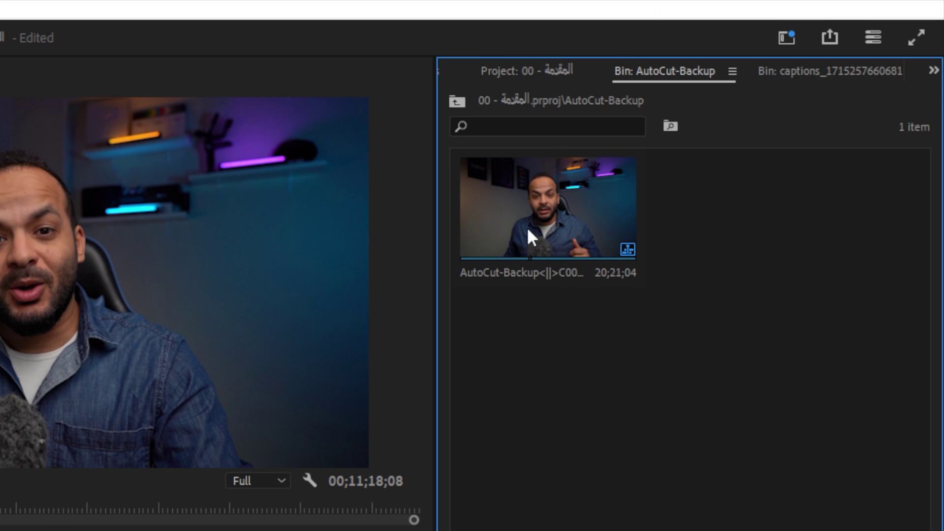
{"action": "double_click", "coordinate": [482, 220]}
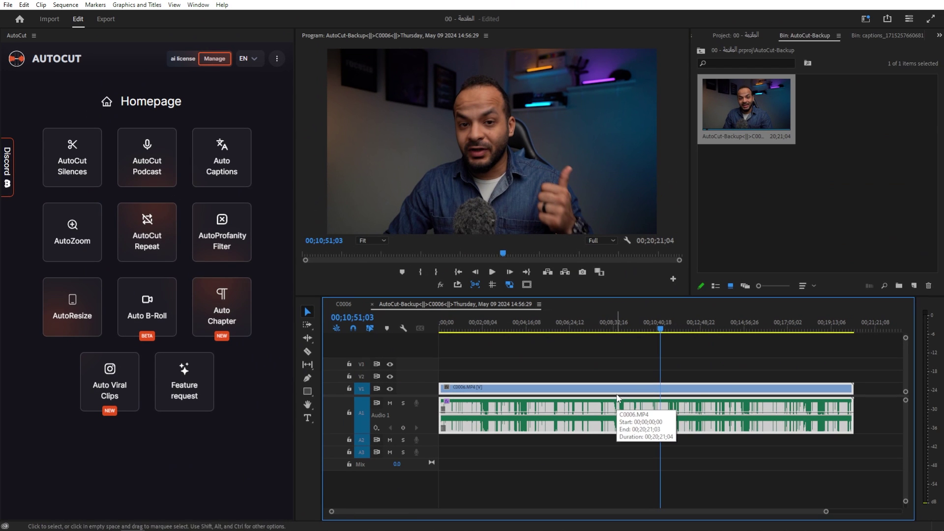
{"action": "left_click_drag", "start_coordinate": [560, 136], "coordinate": [496, 135]}
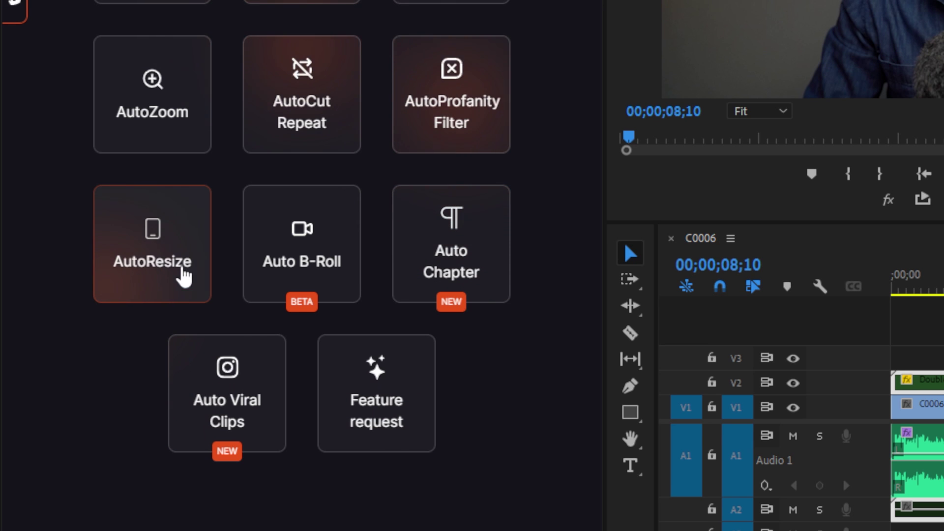
Step: View the AutoResize tool and examine the Auto Reframe Sequence target aspect ratio setting for the C0006 sequence
{"action": "left_click", "coordinate": [184, 277]}
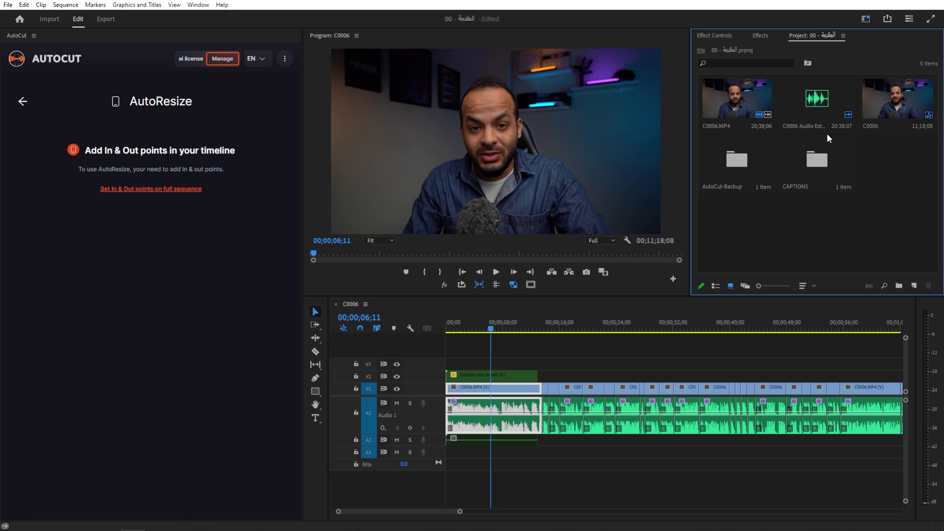
{"action": "scroll", "coordinate": [600, 350], "scroll_direction": "down", "scroll_amount": 3}
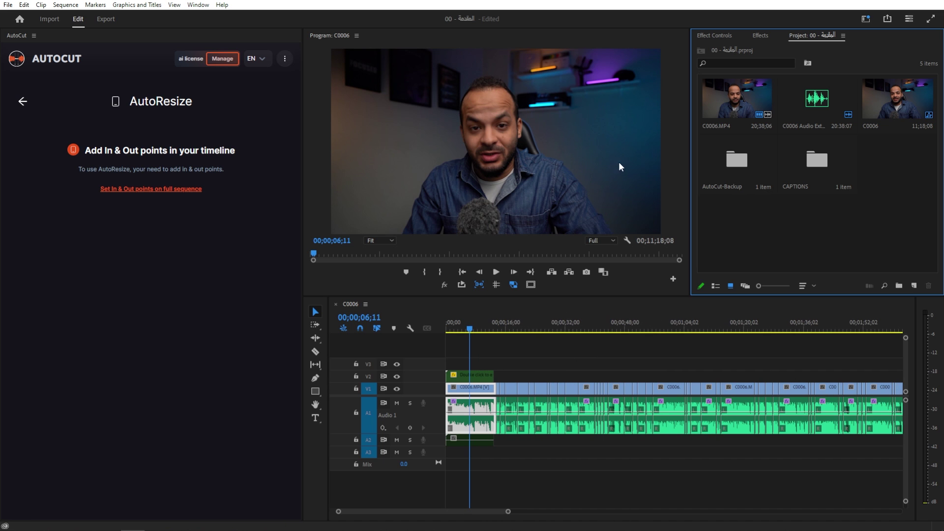
{"action": "right_click", "coordinate": [886, 100]}
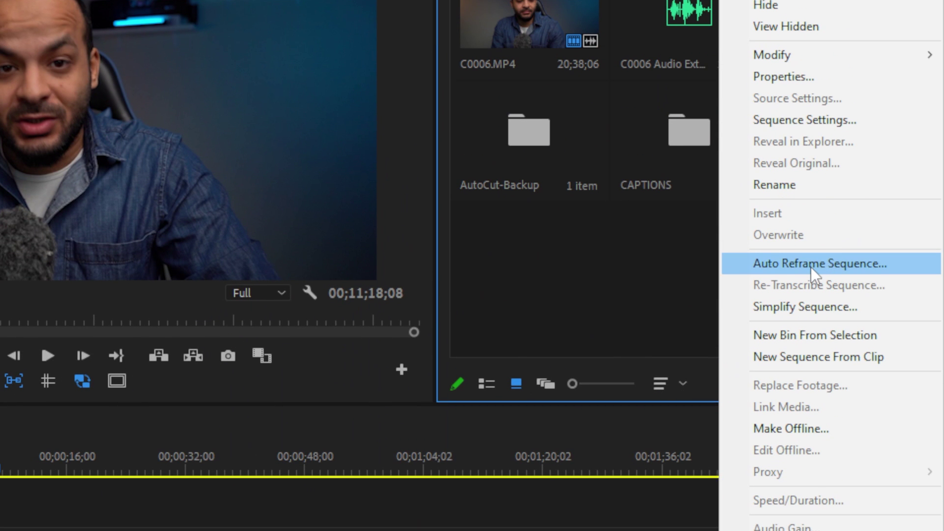
{"action": "left_click", "coordinate": [811, 267]}
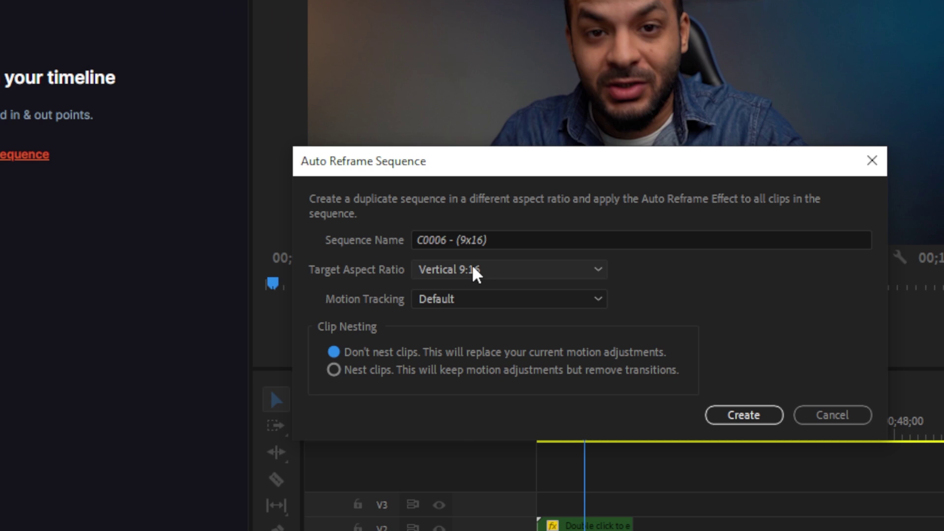
{"action": "left_click", "coordinate": [475, 270]}
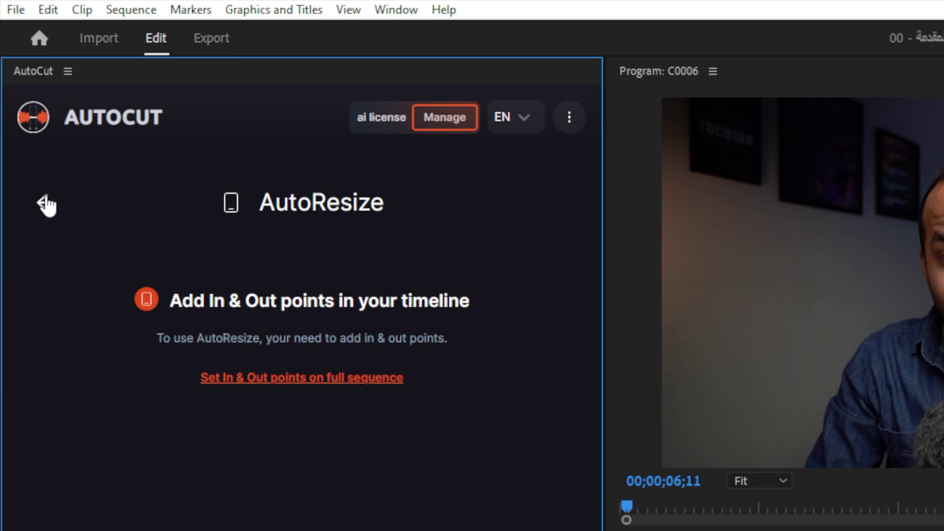
{"action": "left_click", "coordinate": [46, 203]}
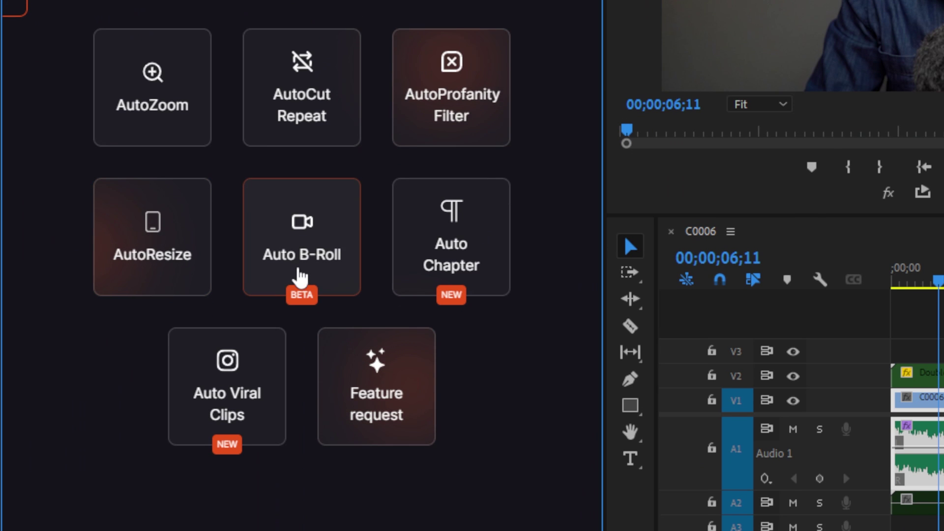